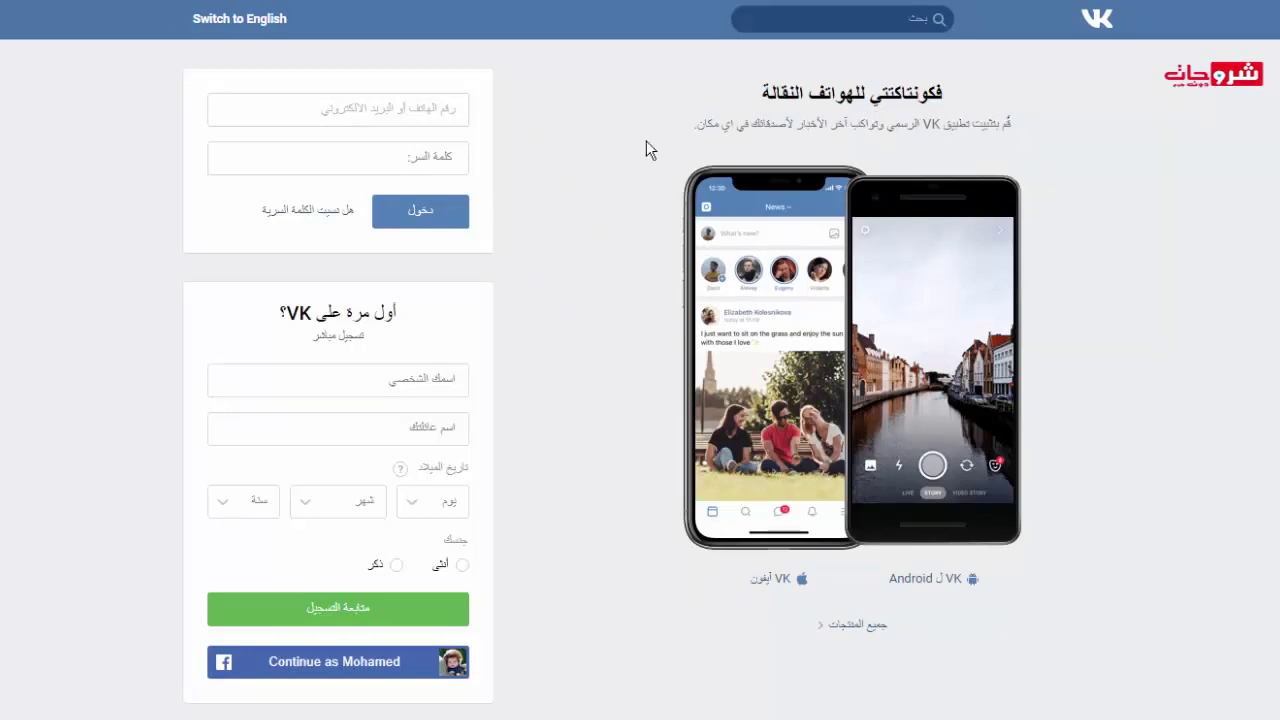
Open VK's forgotten-password page and paste the account's e-mail into the phone/e-mail field.
scroll(604, 217, down, 2)
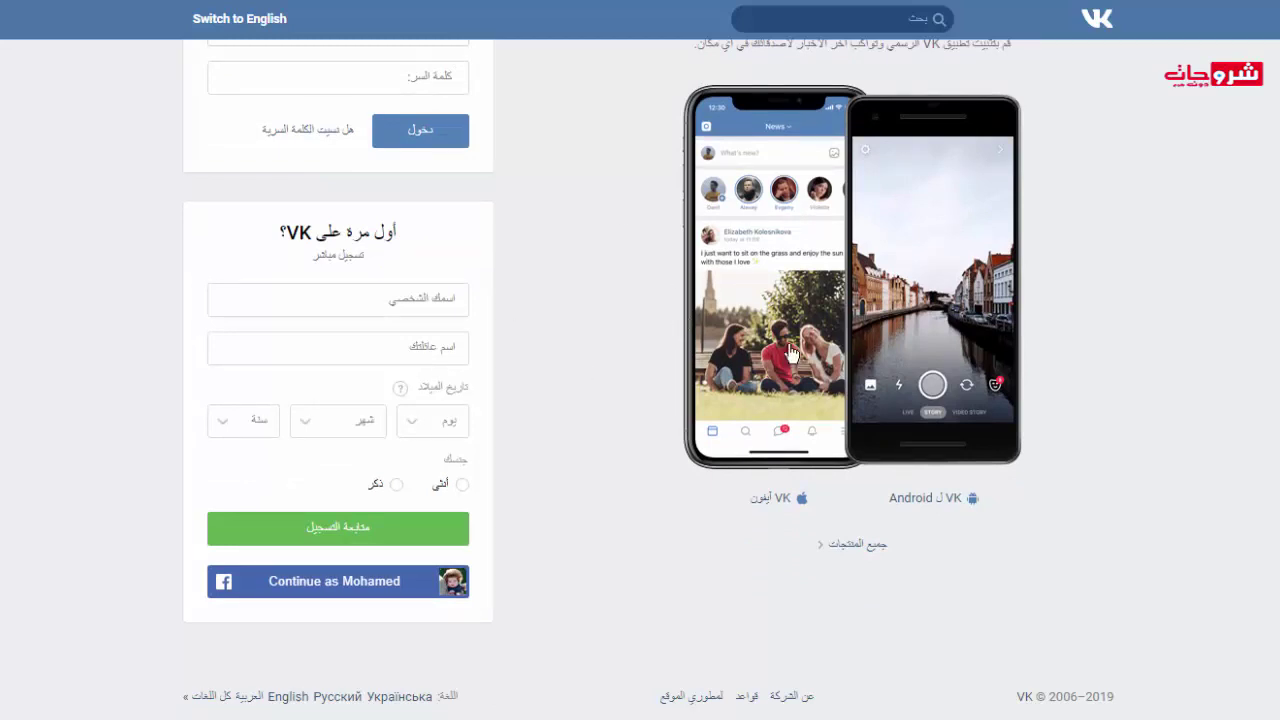
scroll(577, 400, up, 2)
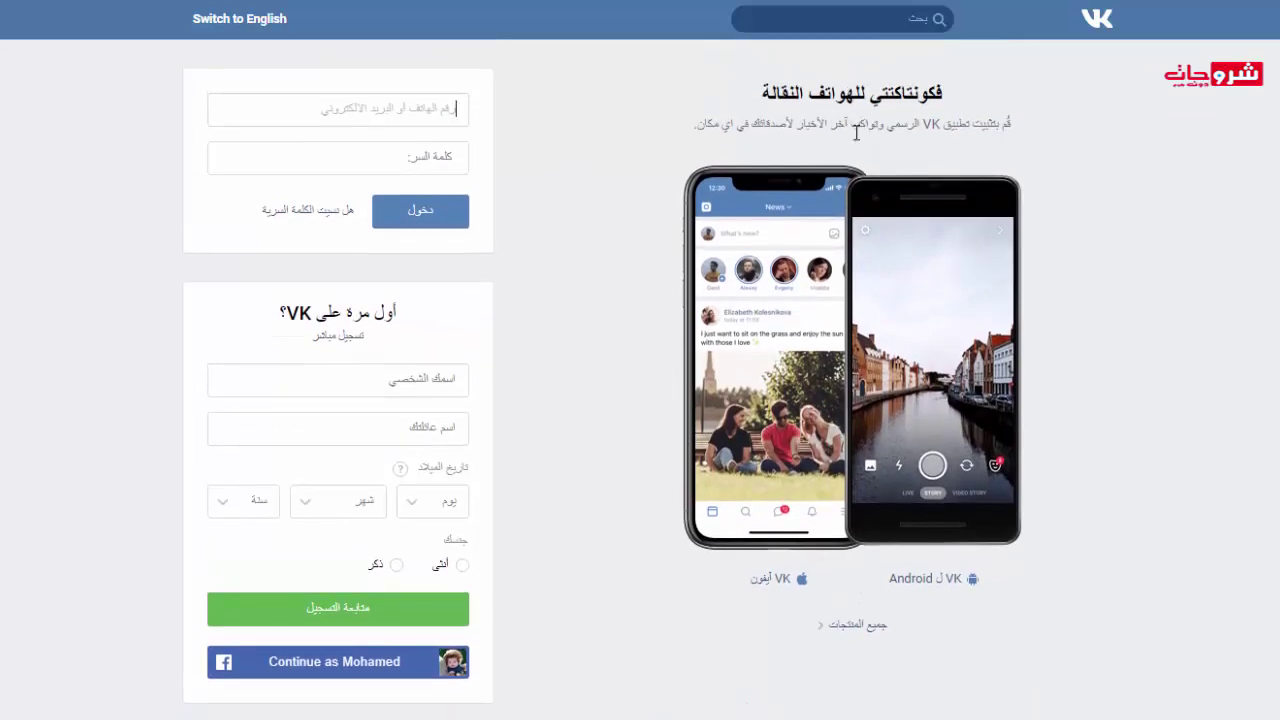
click(301, 220)
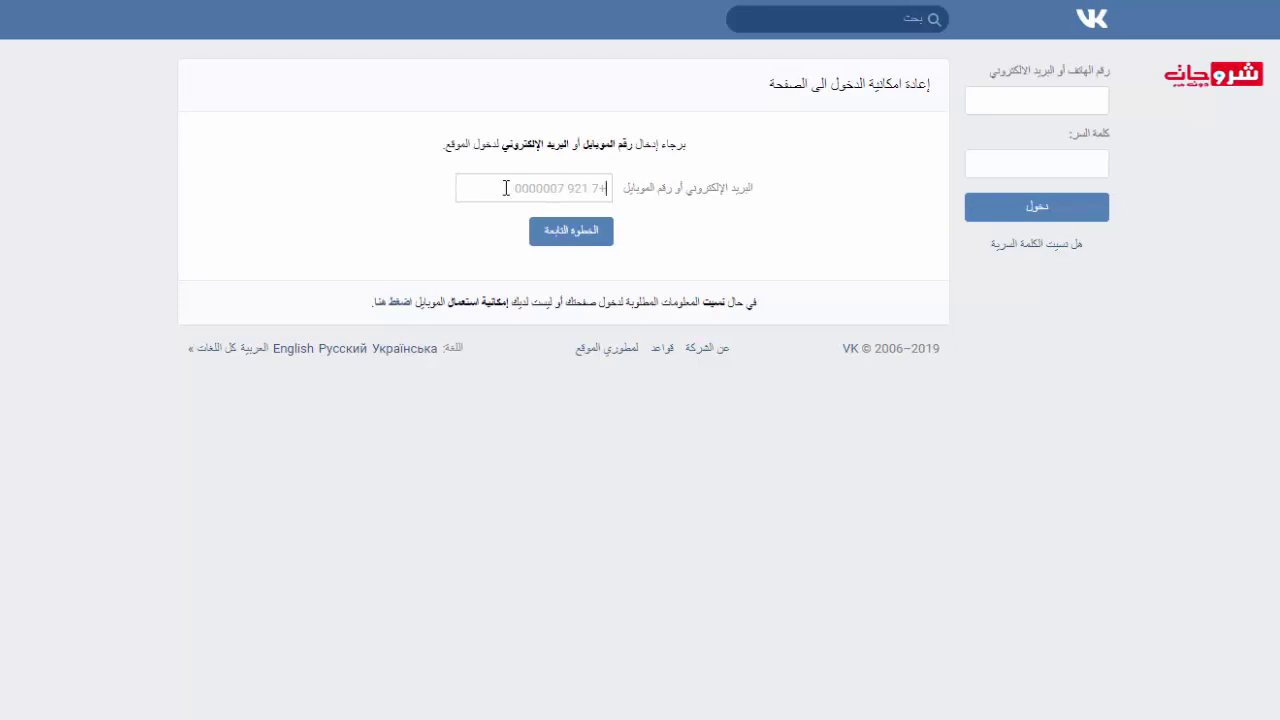
click(516, 188)
right_click(550, 186)
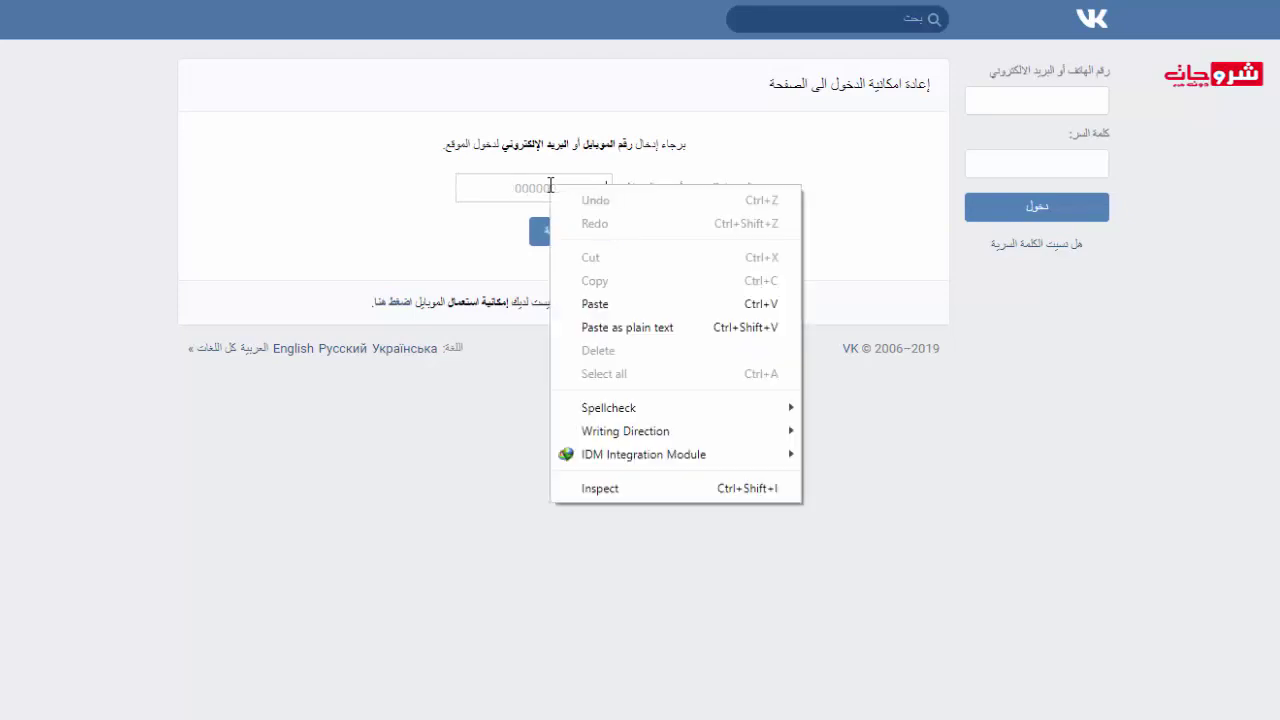
click(608, 306)
Submit the e-mail and tick the reCAPTCHA 'I'm not a robot' checkbox.
key(Return)
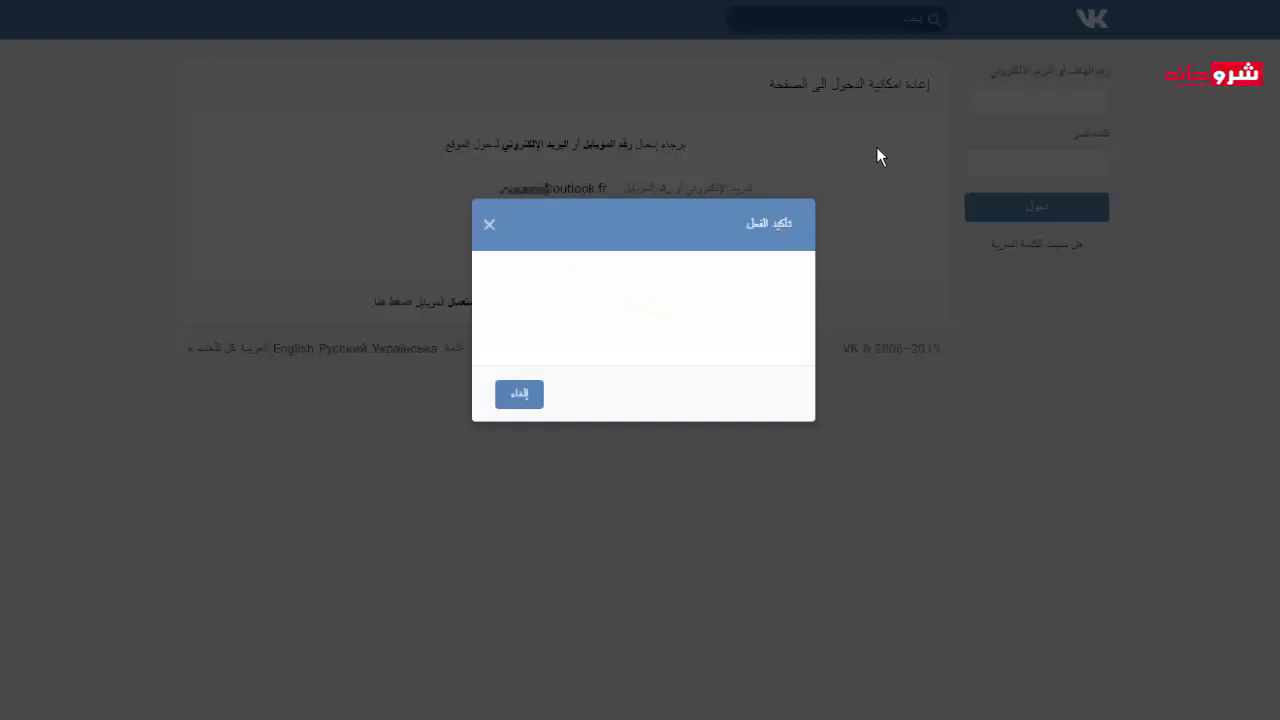
click(763, 309)
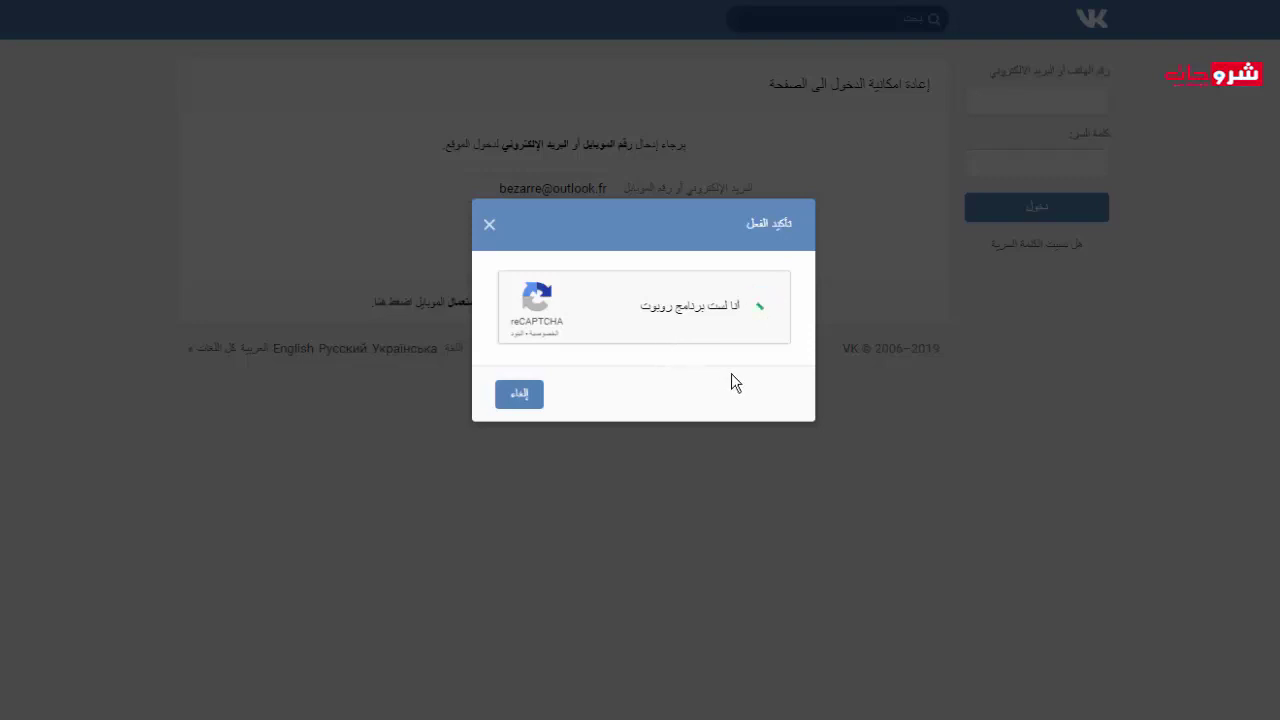
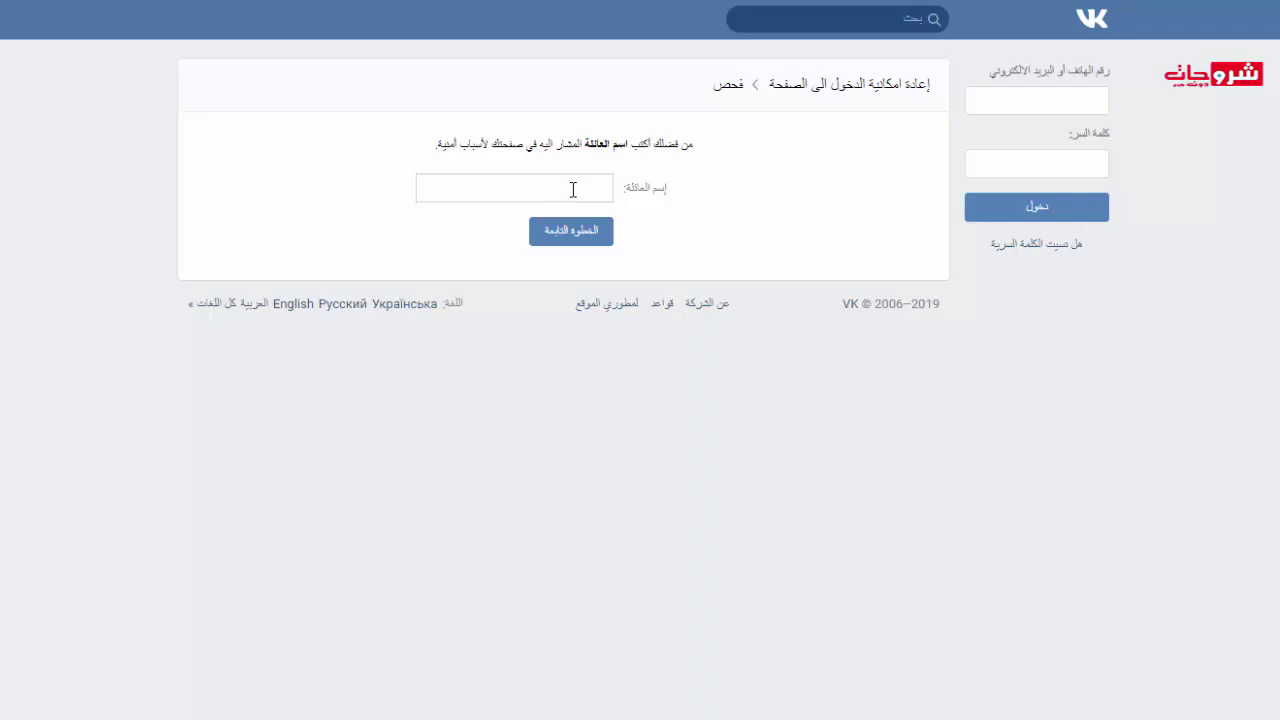
Replace the mistyped entry in the family name field with the account owner's surname and proceed.
text(Mohamed)
key(BackSpace)
key(BackSpace)
key(BackSpace)
key(BackSpace)
key(BackSpace)
key(BackSpace)
key(BackSpace)
text(Bizarre)
click(583, 233)
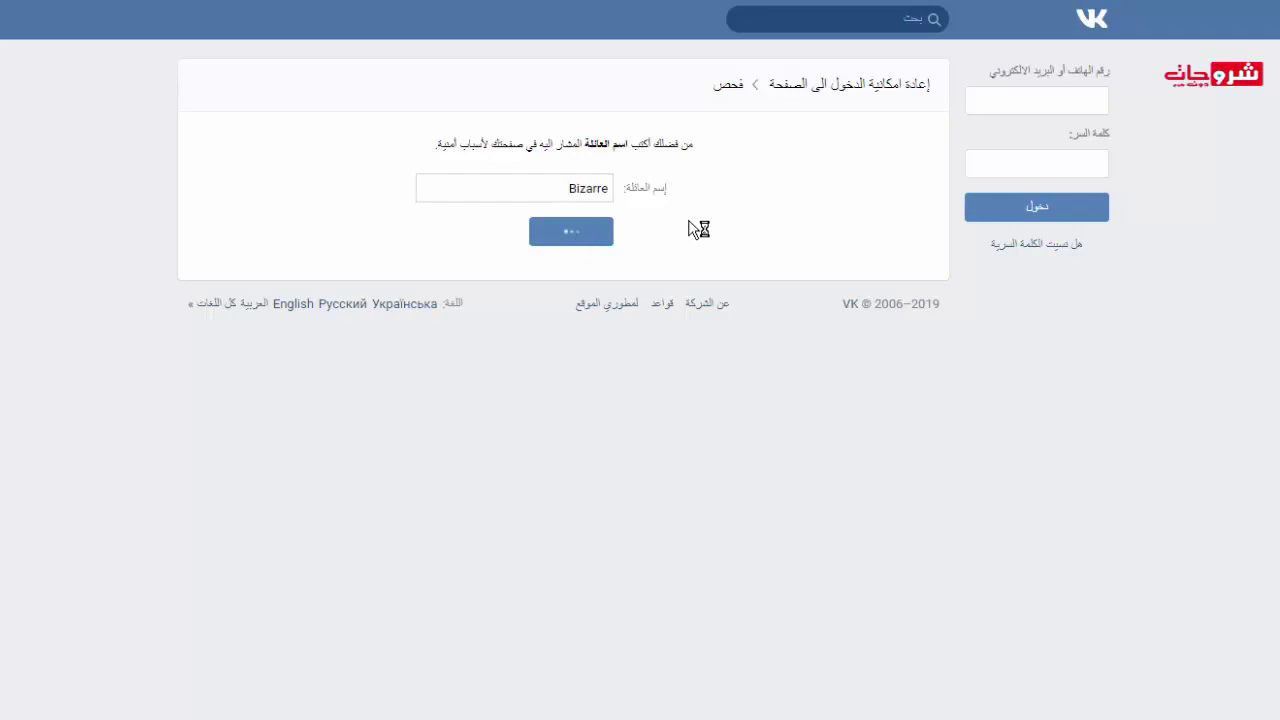
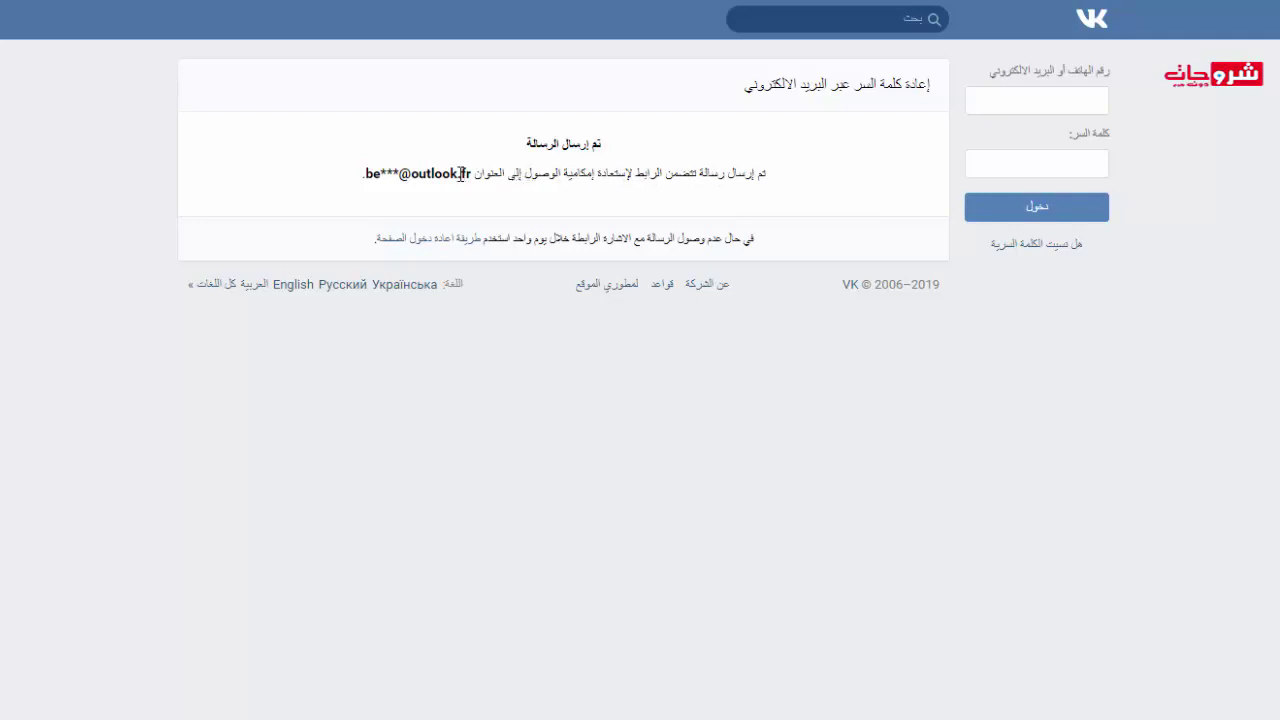
Highlight the masked e-mail address that VK sent the reset link to.
drag(358, 172, 611, 178)
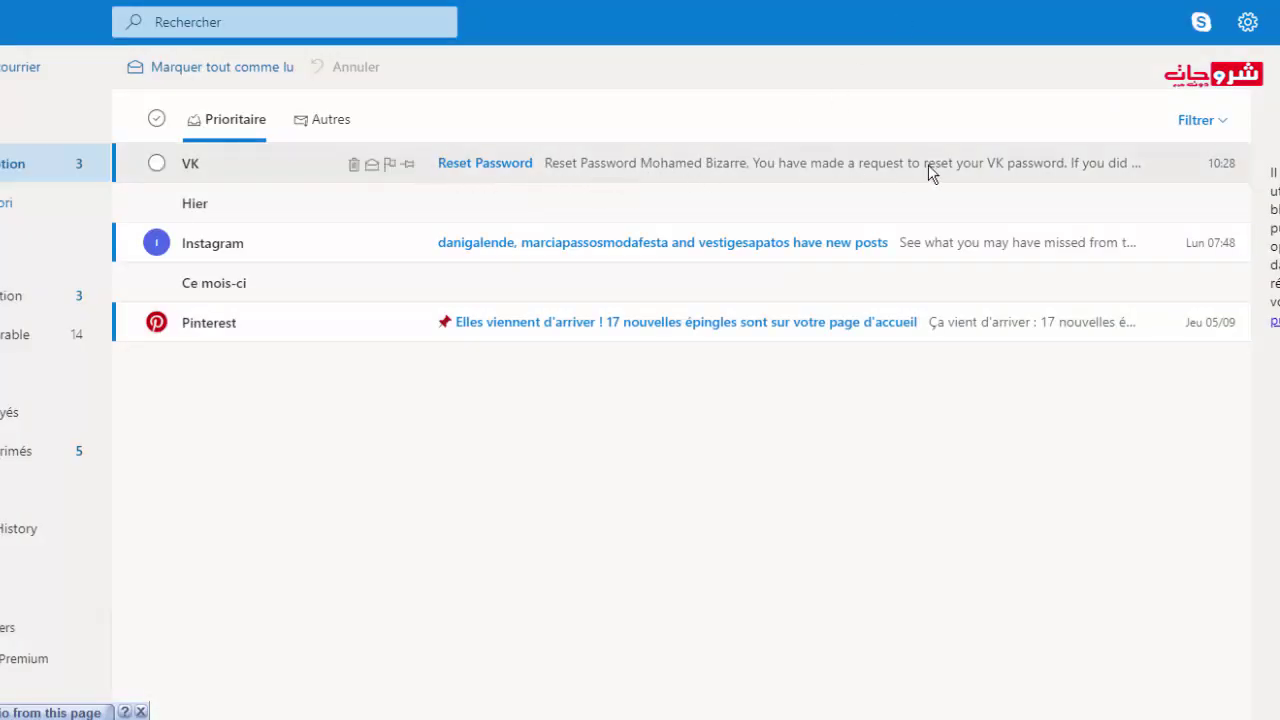
Open VK's Reset Password email and follow its vk.com/restore link.
click(507, 164)
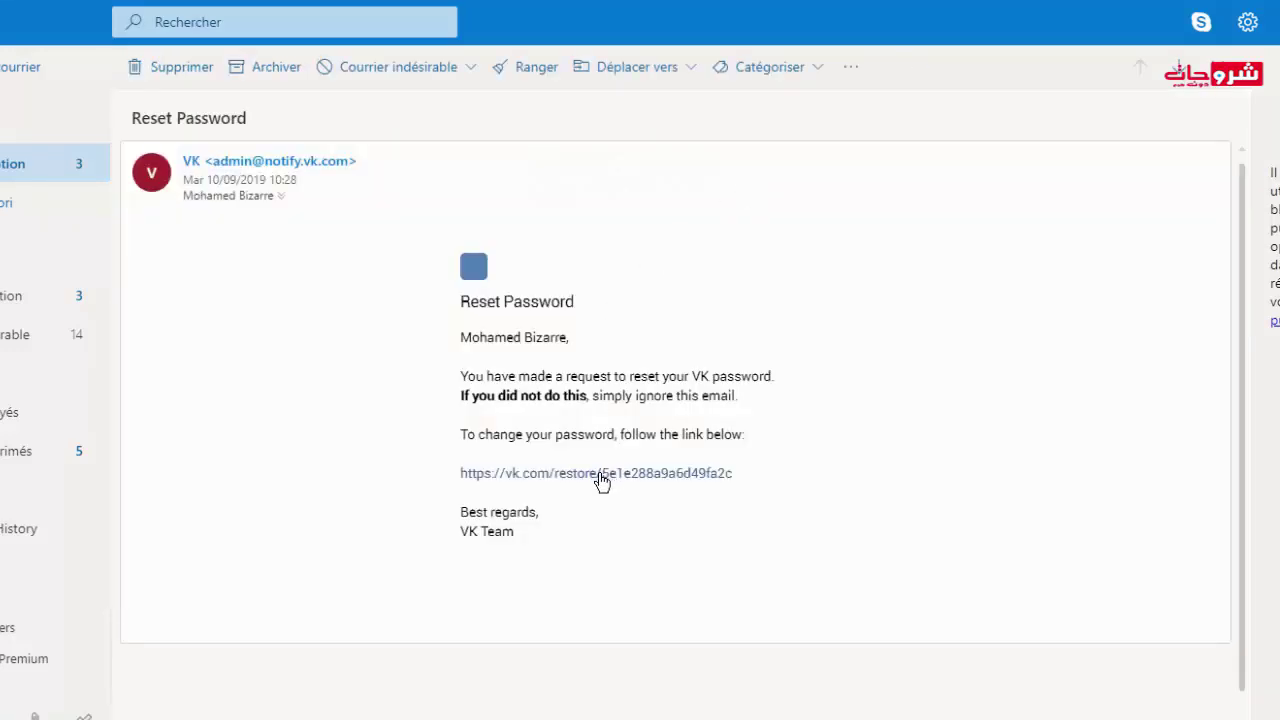
click(601, 480)
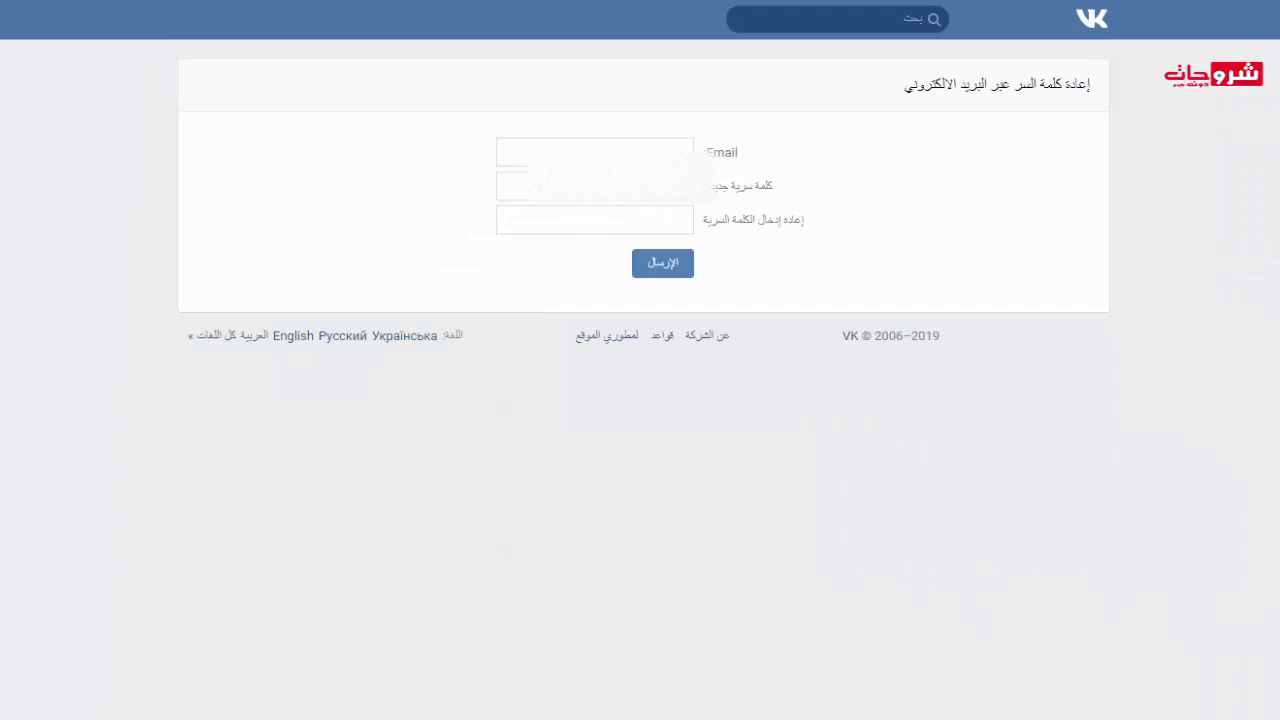
Paste the account e-mail, the new password and its confirmation into the form, then submit.
key(Tab)
right_click(655, 142)
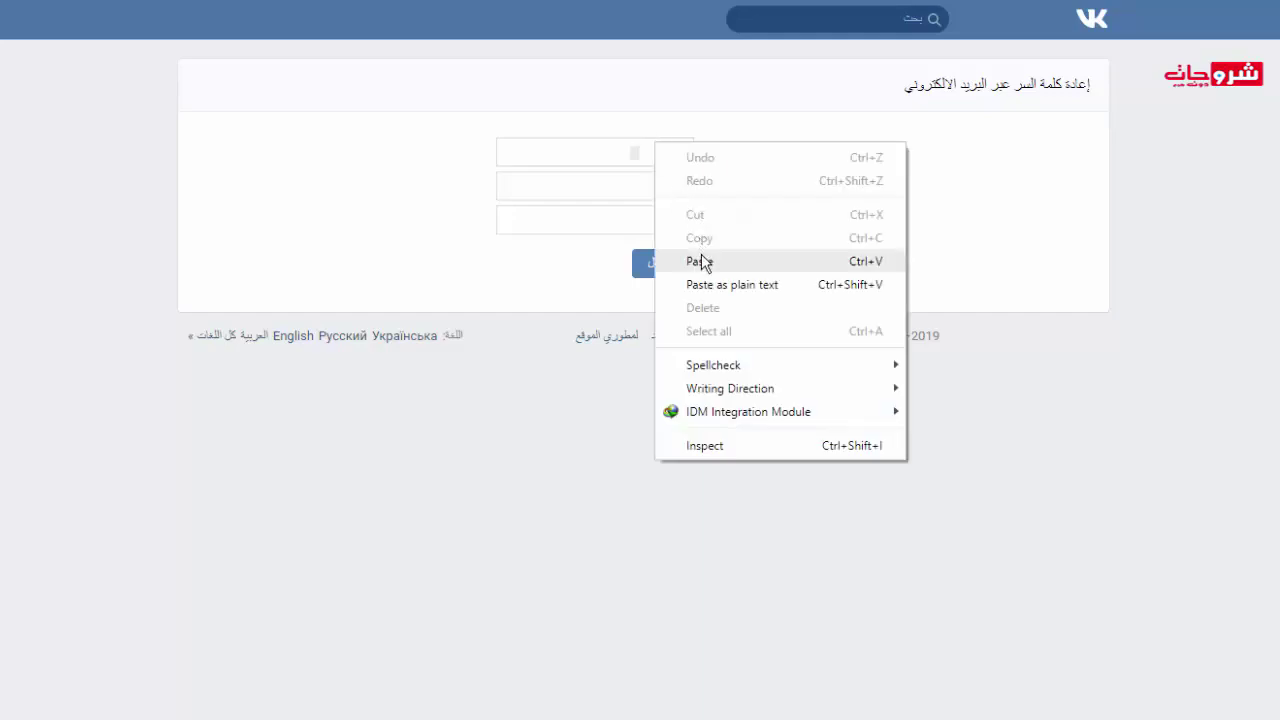
click(700, 261)
click(655, 185)
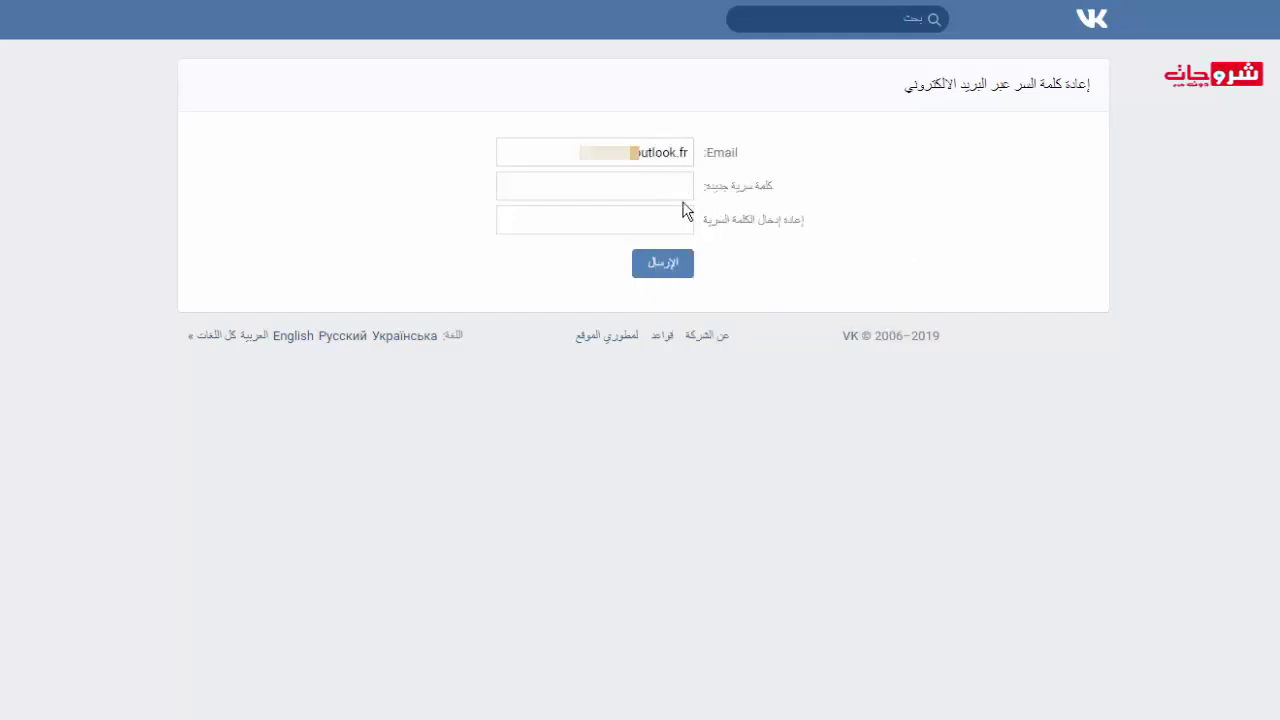
right_click(642, 185)
click(688, 305)
click(634, 221)
right_click(633, 222)
click(678, 341)
click(674, 264)
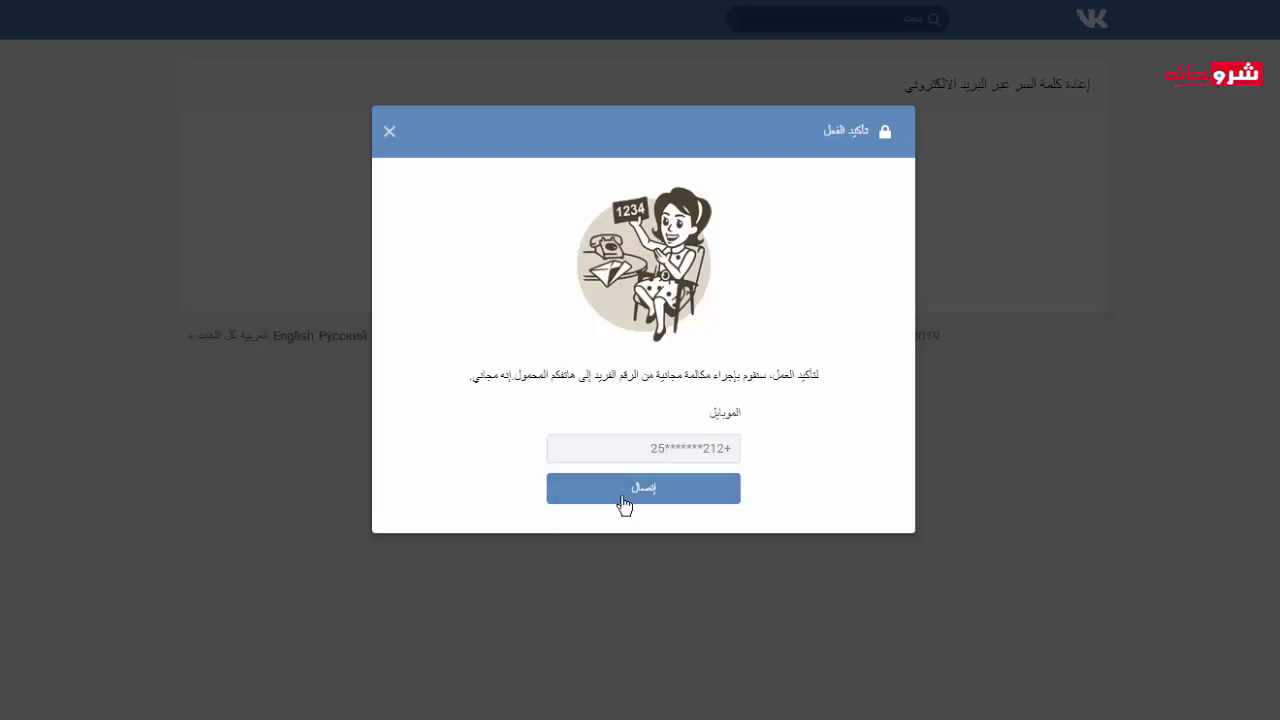
Request the free verification call to the account's mobile number.
click(630, 494)
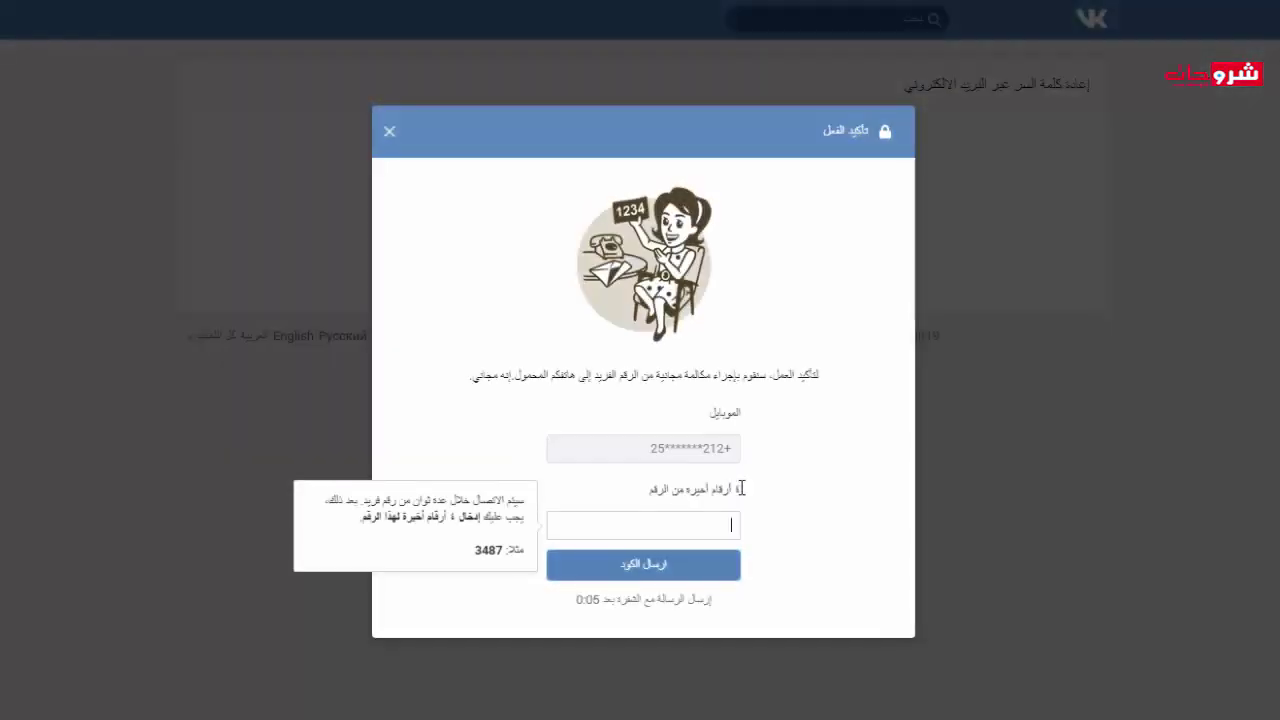
Enter the calling number's last four digits as the confirmation code and send it.
drag(741, 488, 646, 500)
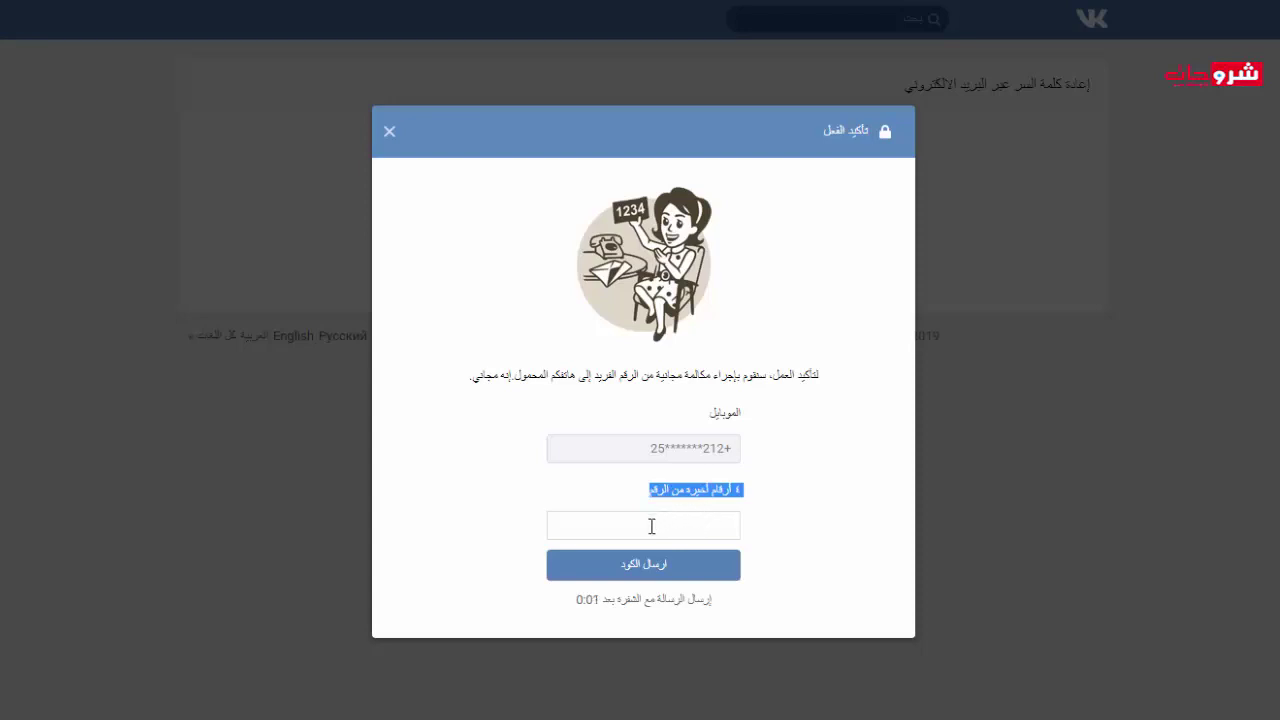
click(652, 524)
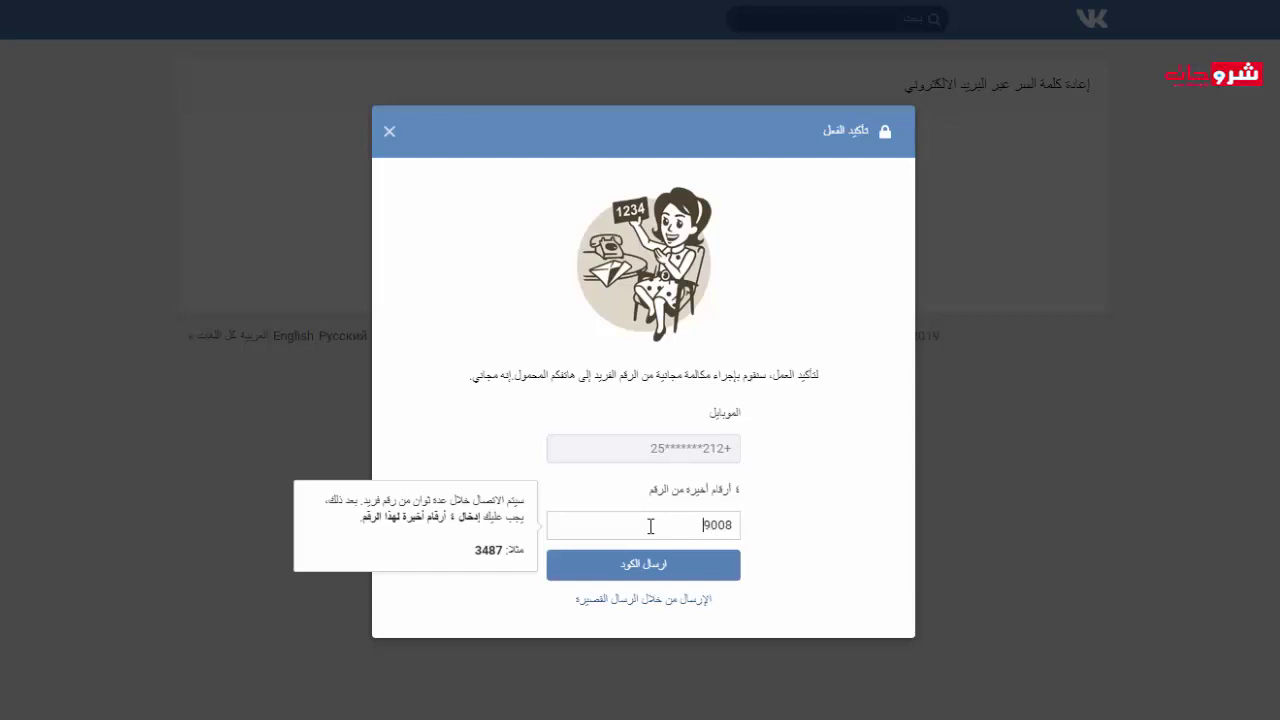
click(649, 565)
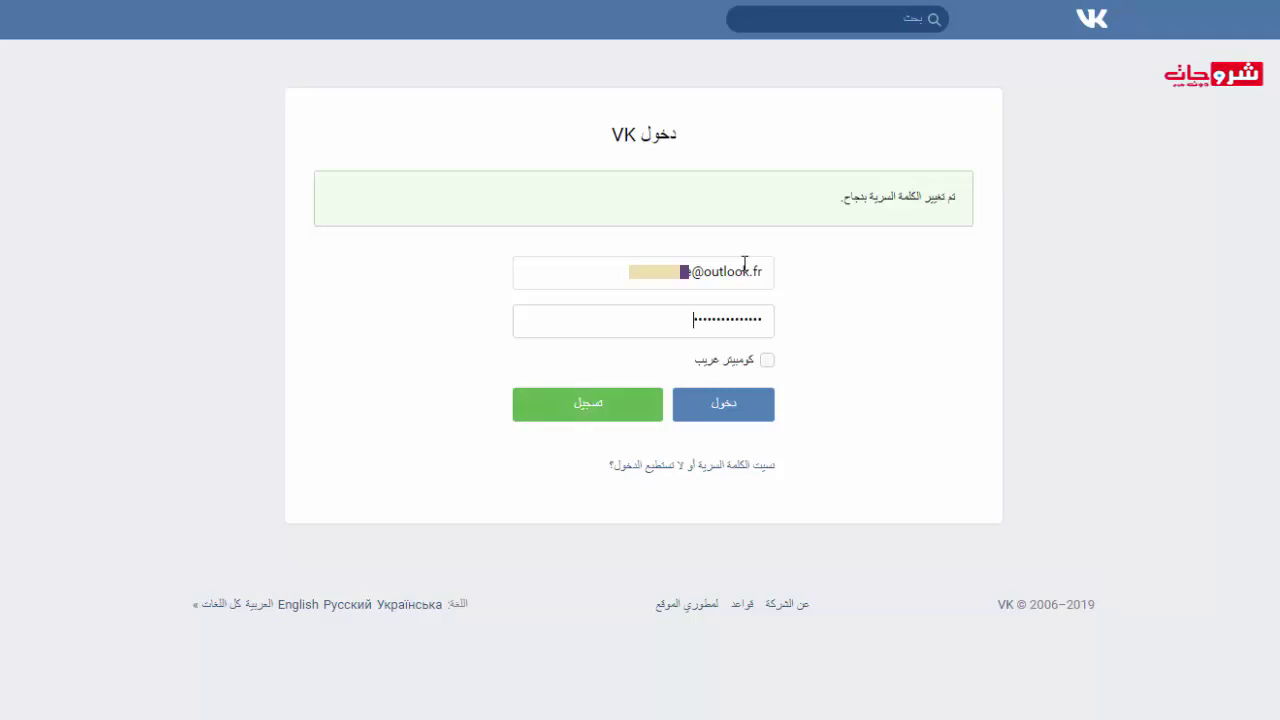
Submit the prefilled login form with the account e-mail and new password.
key(Return)
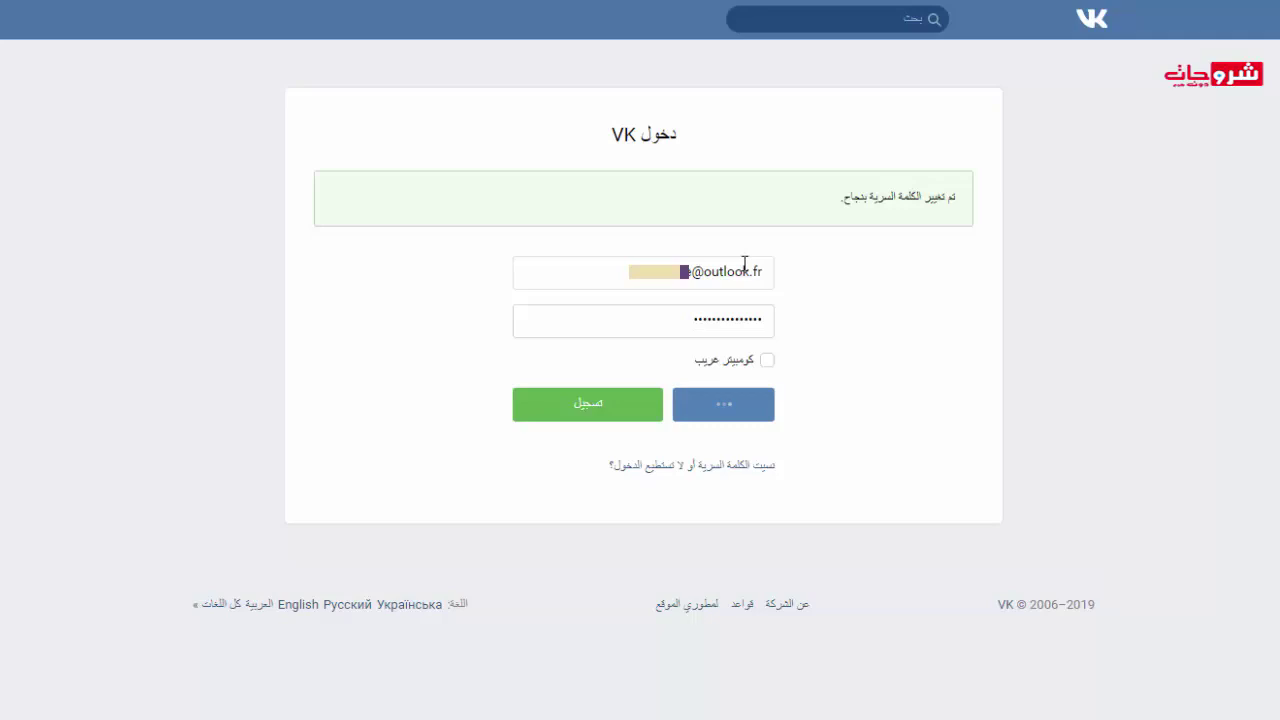
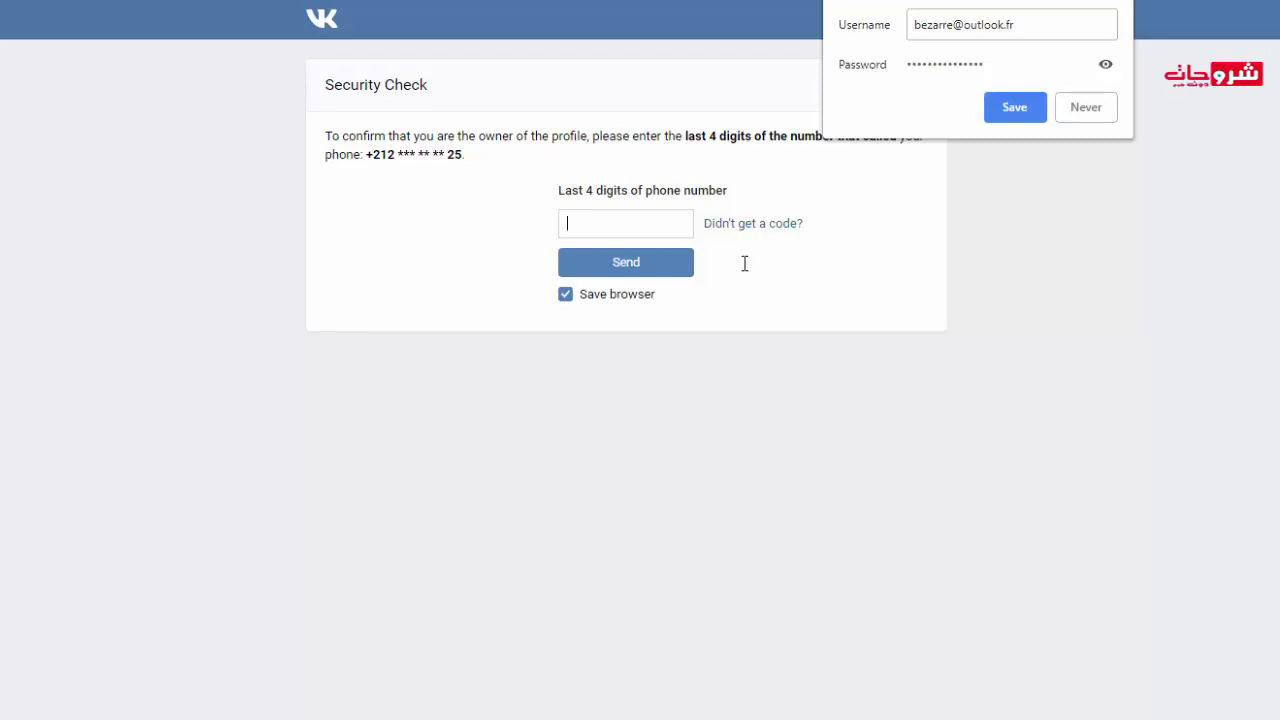
Dismiss the save-password popup and enter the calling number's last four digits in the verification field.
click(745, 263)
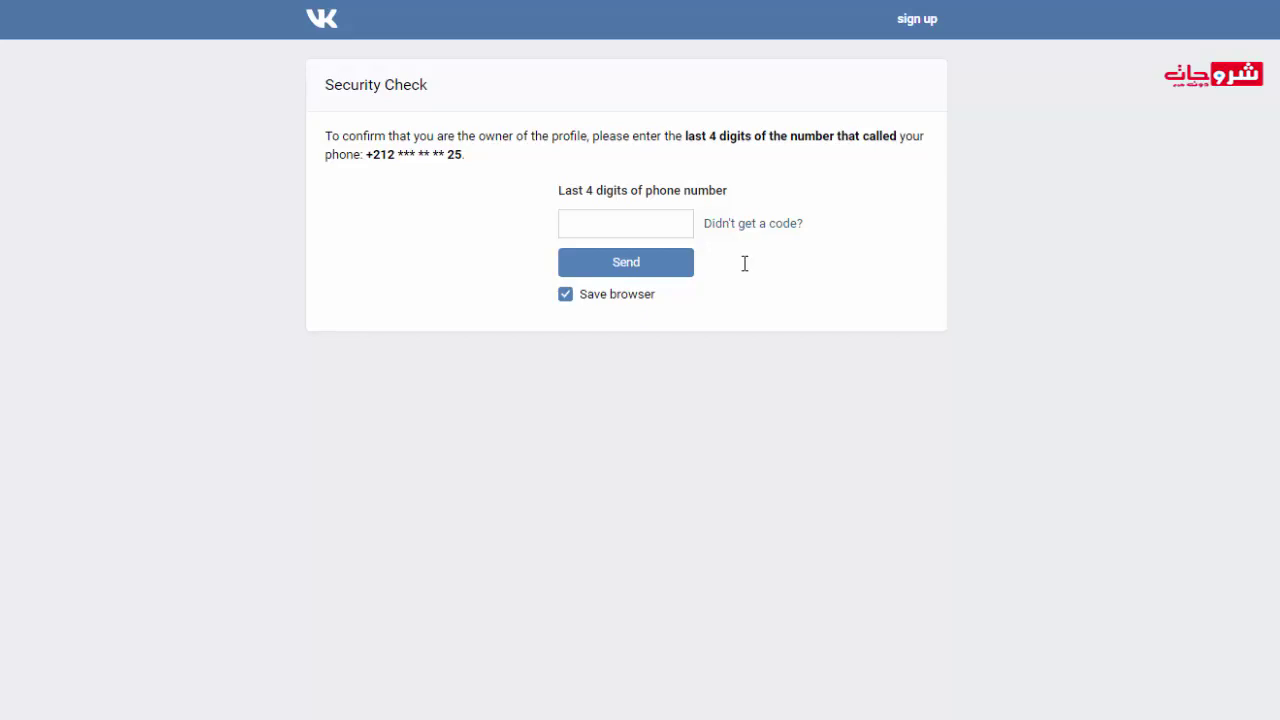
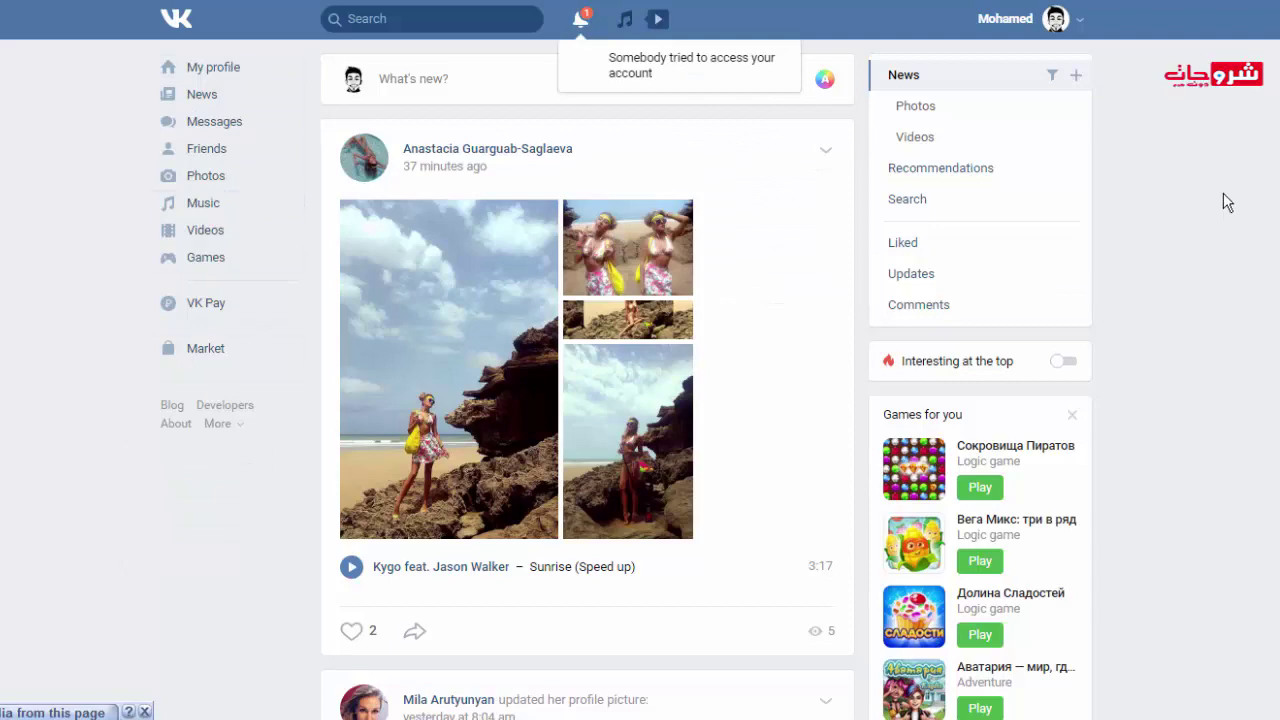
Scroll down through the news feed and back up toward the top.
scroll(1228, 205, down, 5)
scroll(1230, 213, down, 10)
scroll(1234, 206, down, 10)
scroll(1234, 207, down, 15)
scroll(1234, 210, up, 16)
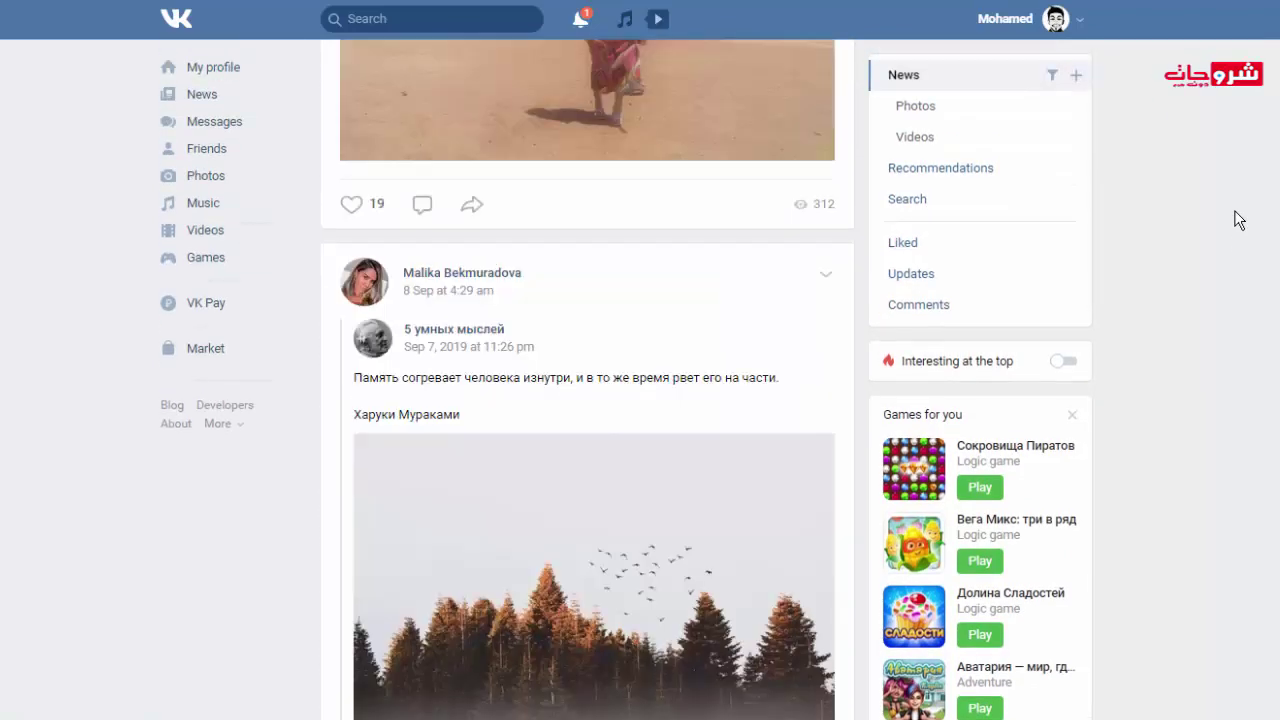
scroll(1235, 212, up, 20)
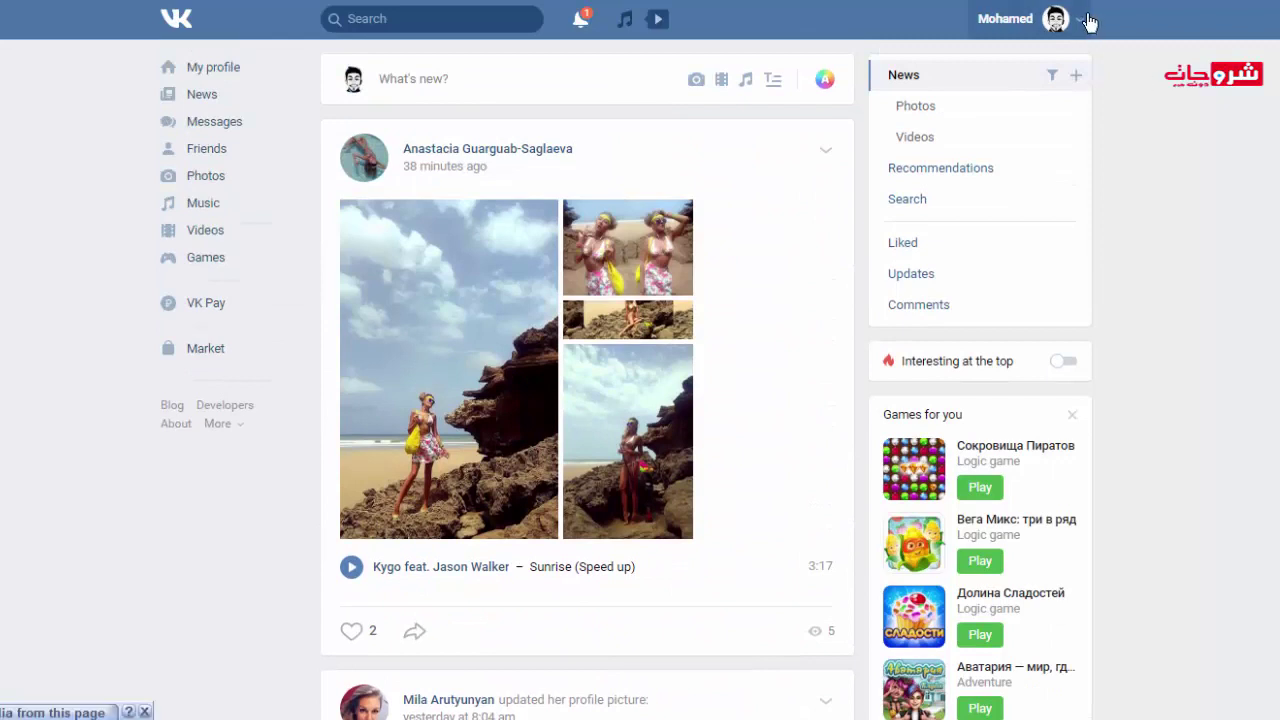
Open and close the account menu, then expand the 'What's new?' post composer.
click(1087, 19)
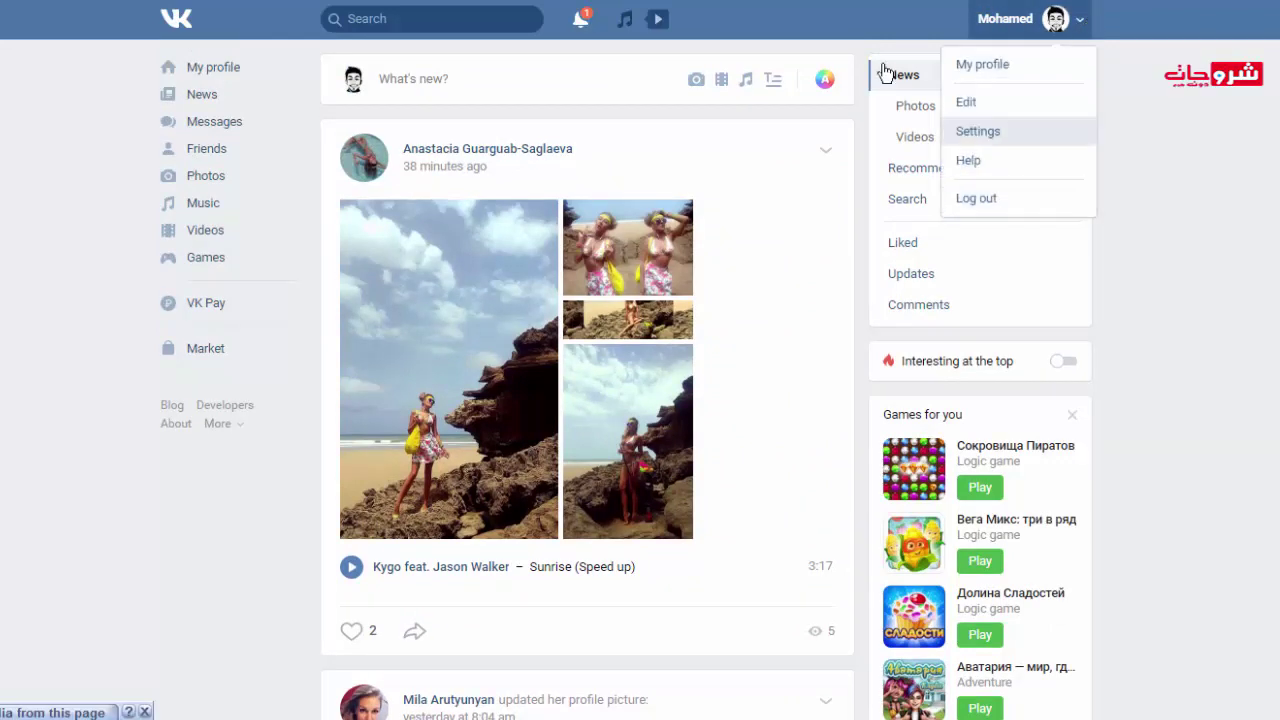
click(1266, 223)
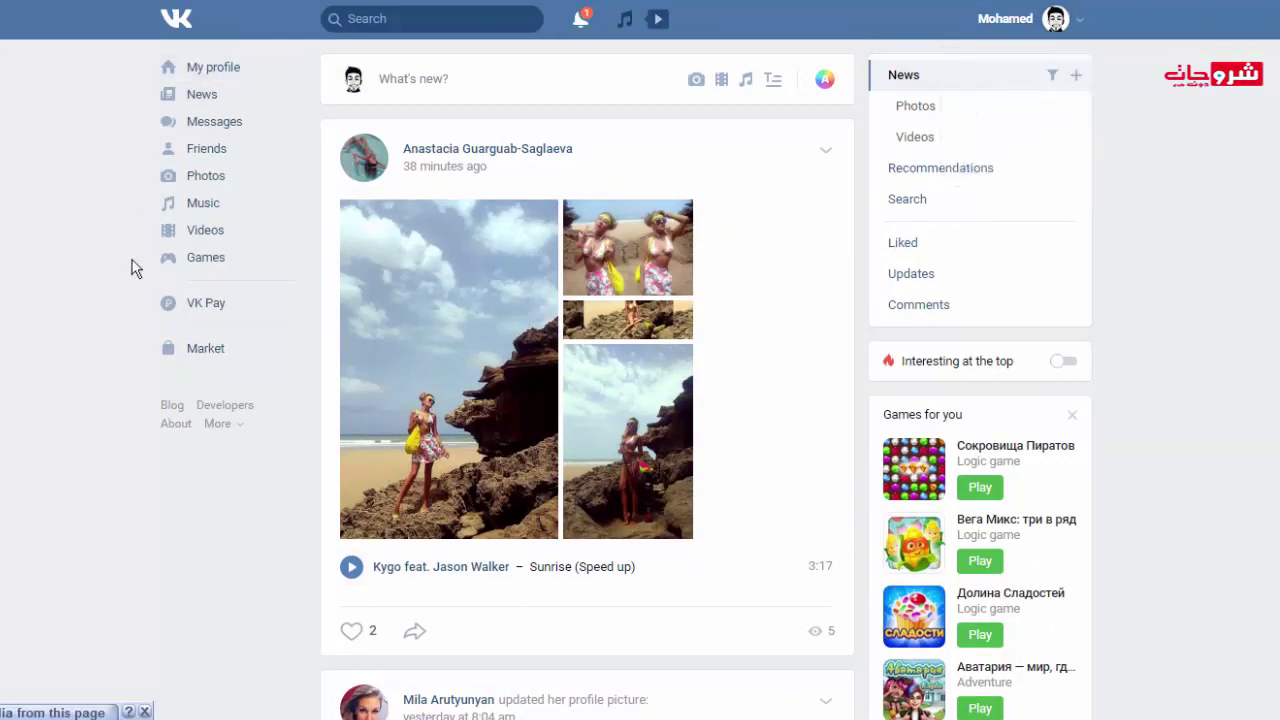
click(618, 95)
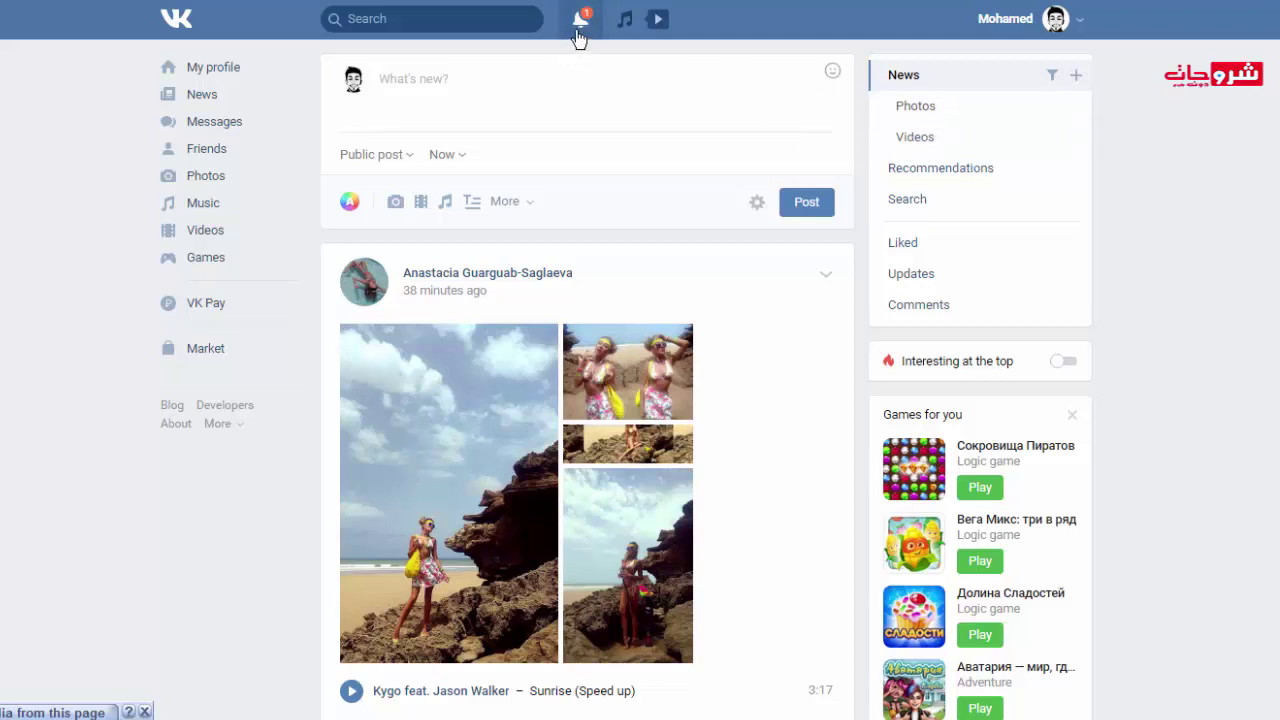
From the notifications, review the access alert's Activity History (one Windows session from Morocco) and close it.
click(580, 20)
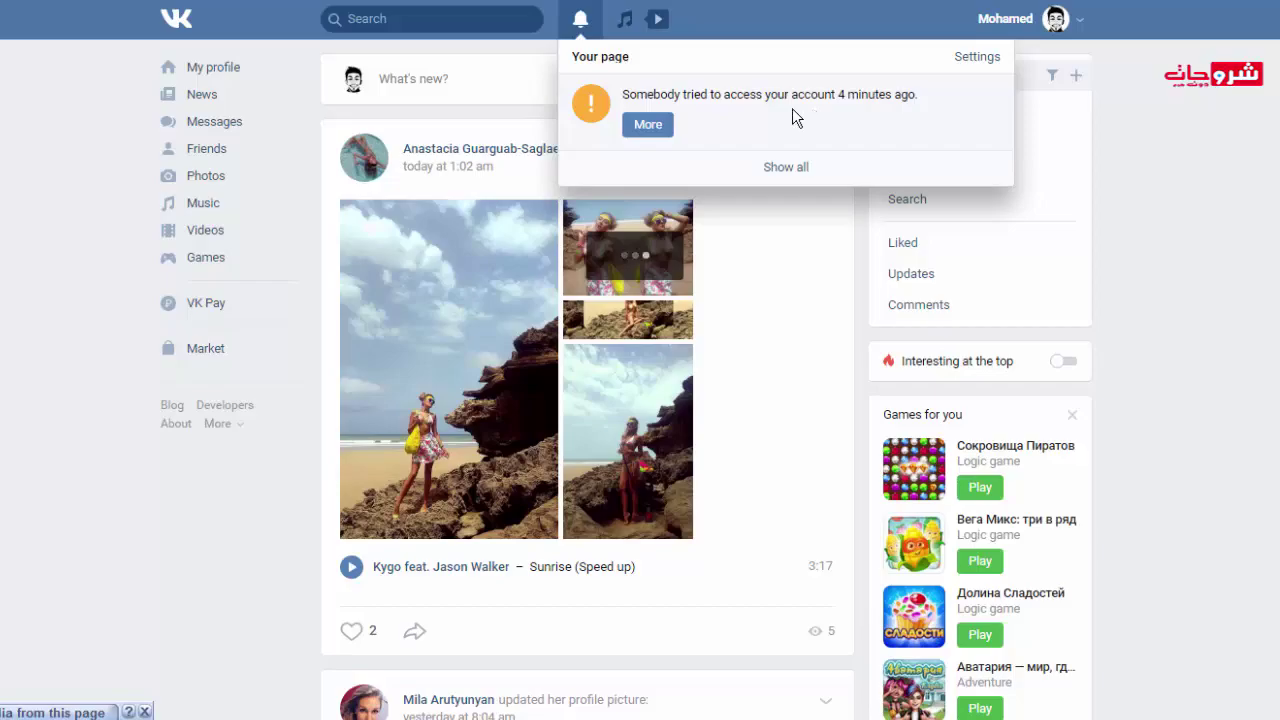
click(652, 127)
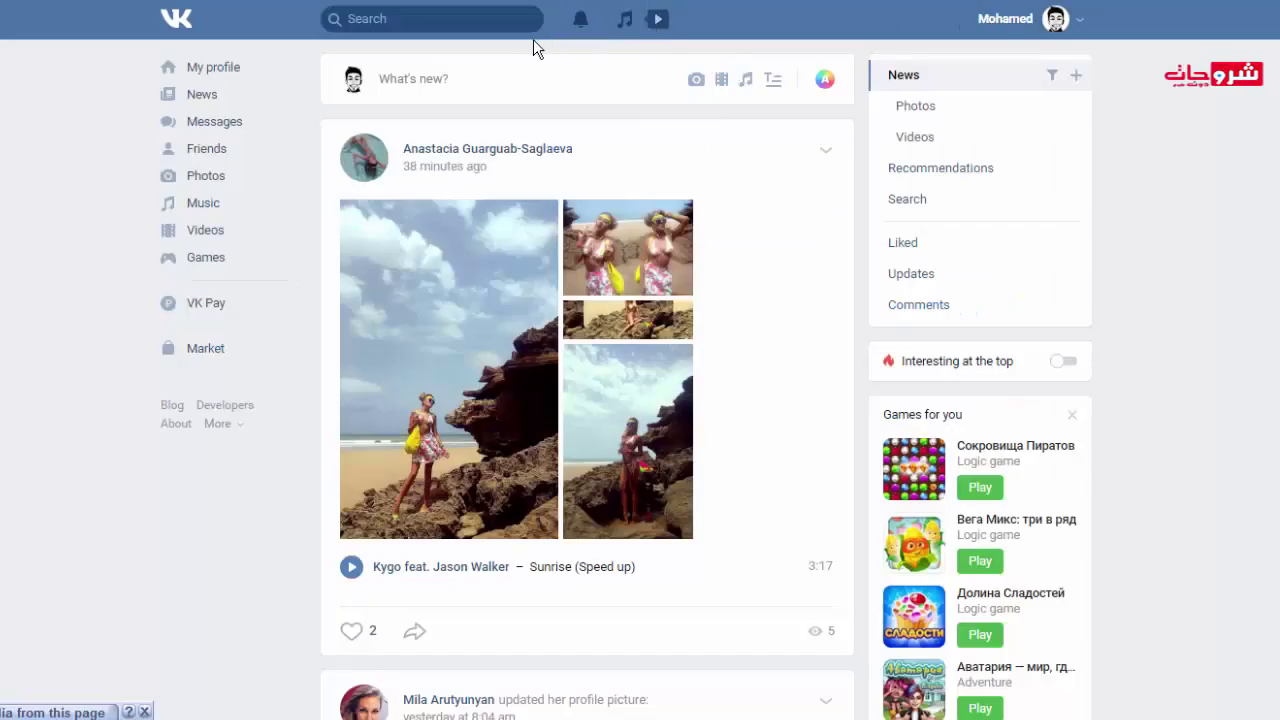
click(580, 19)
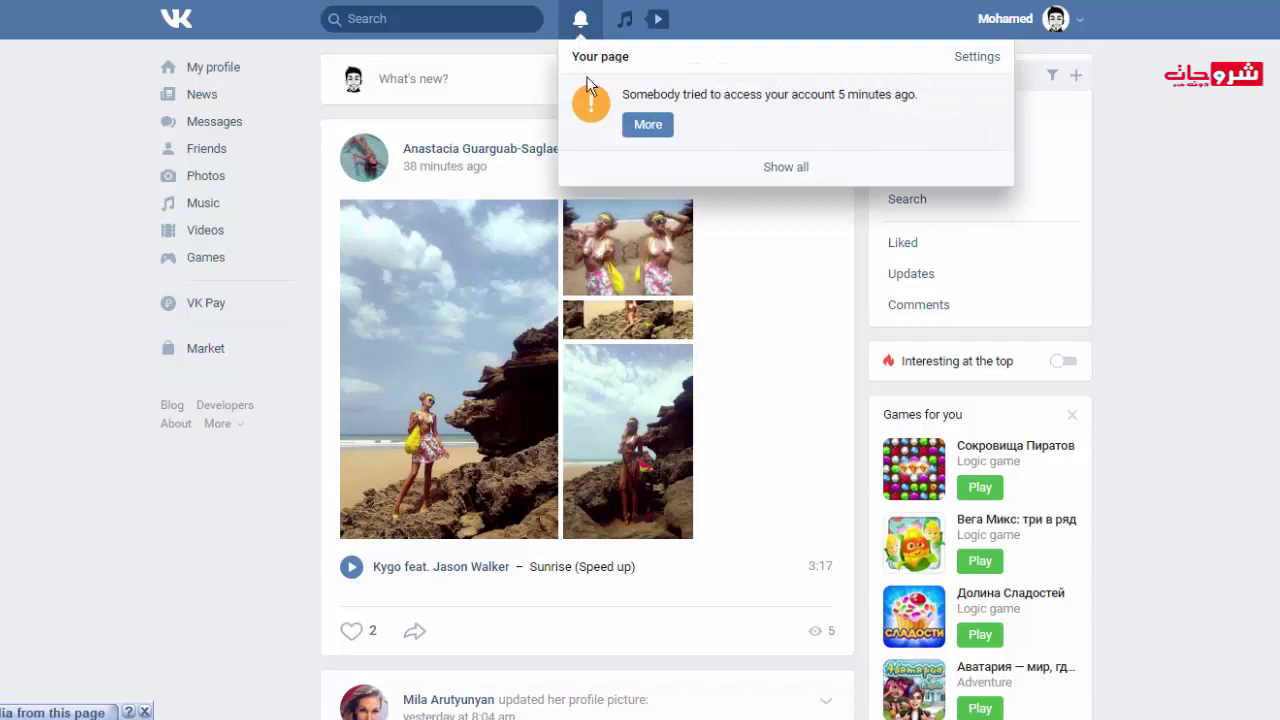
click(651, 122)
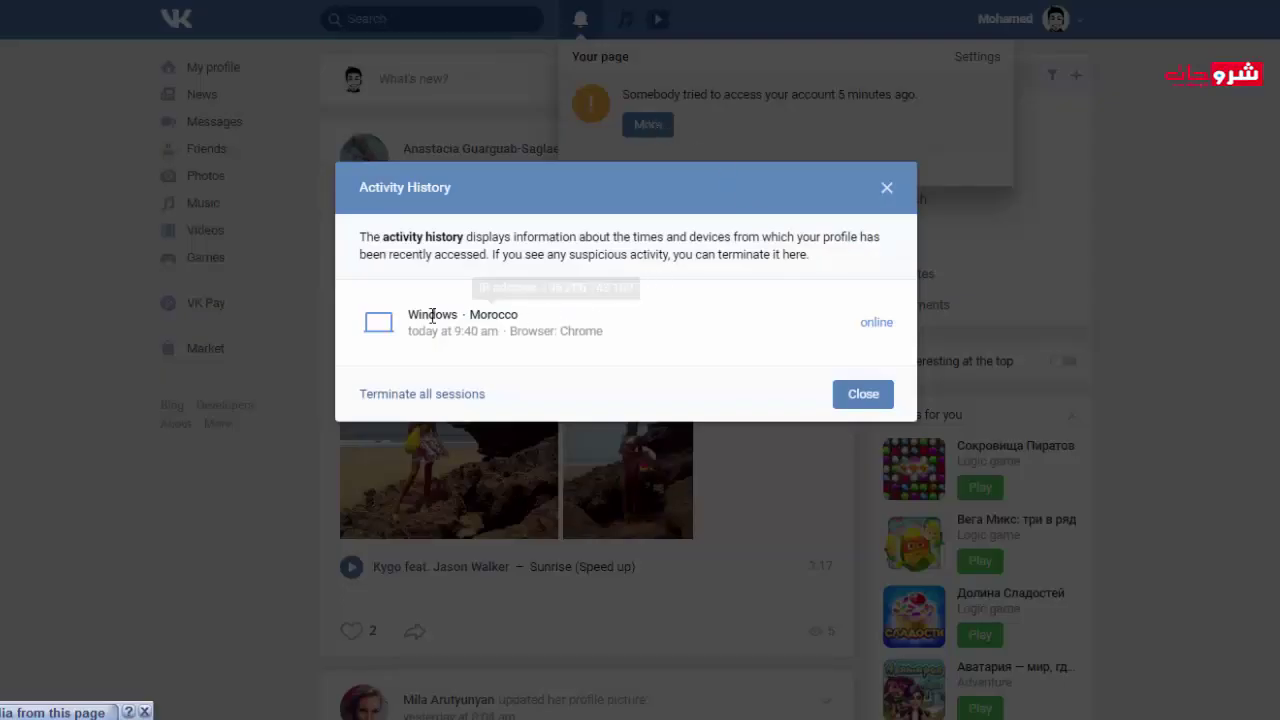
mouse_move(463, 340)
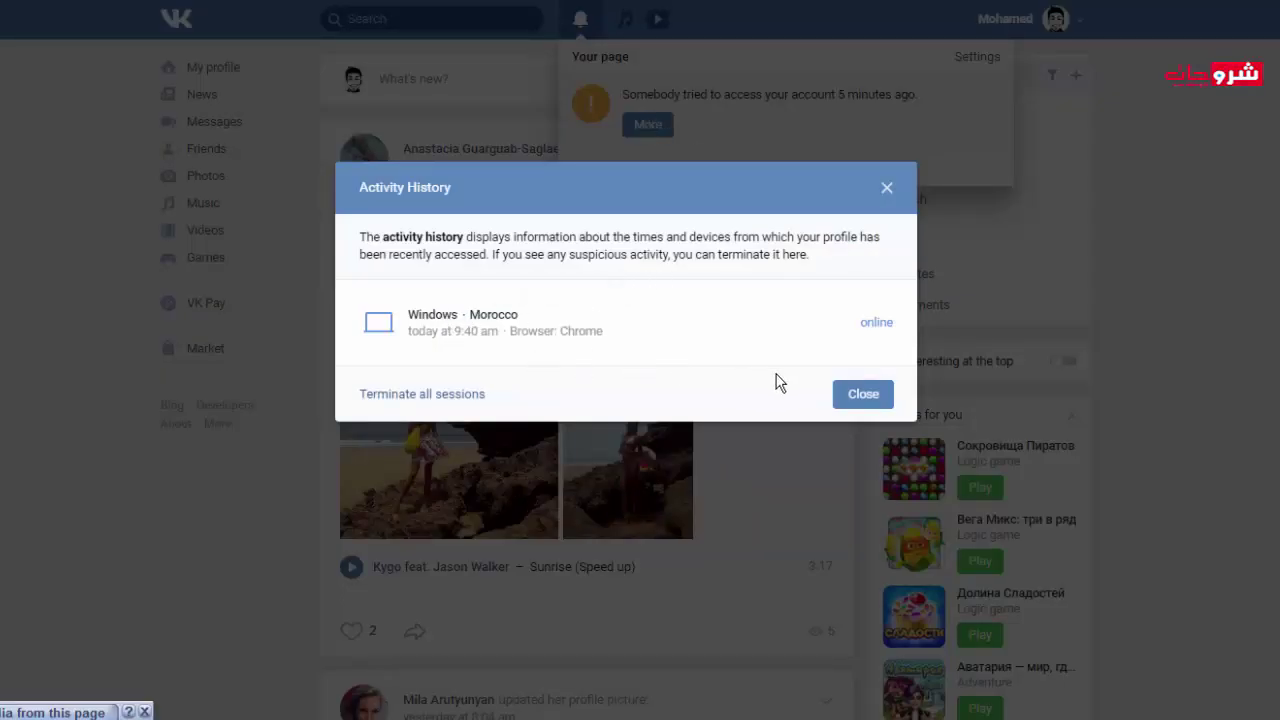
click(848, 392)
scroll(1145, 271, down, 10)
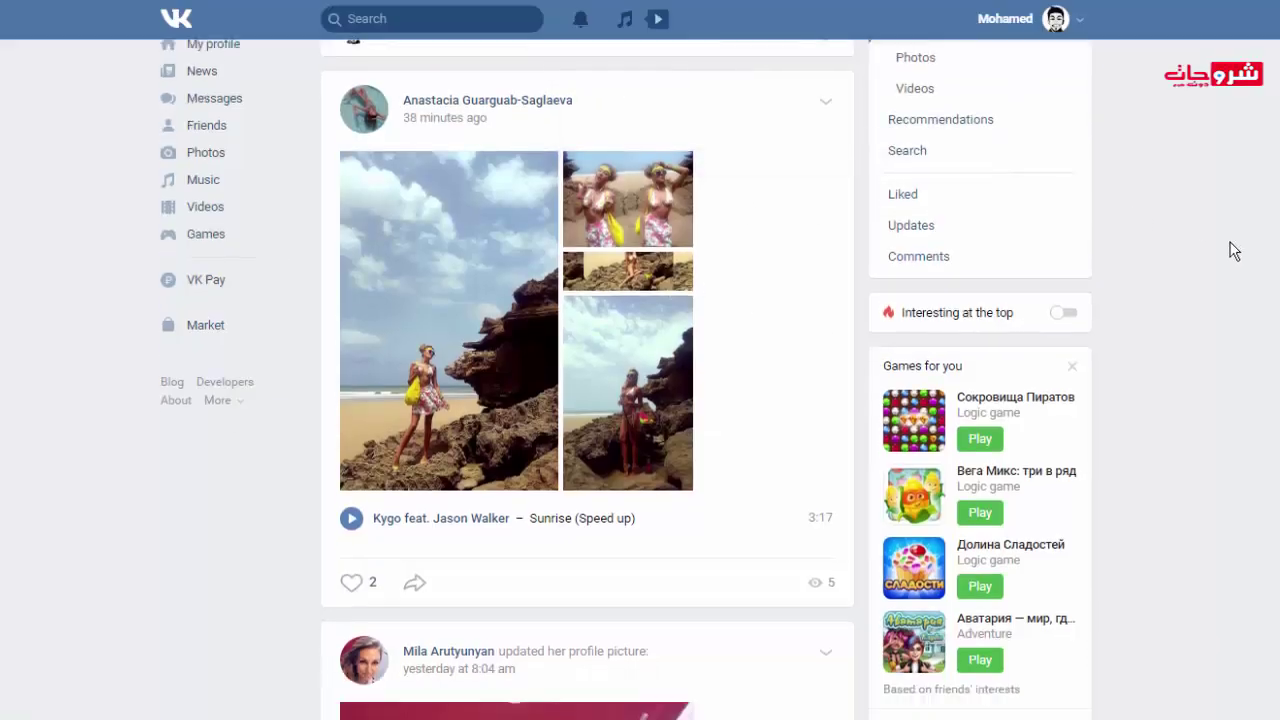
scroll(1202, 230, down, 2)
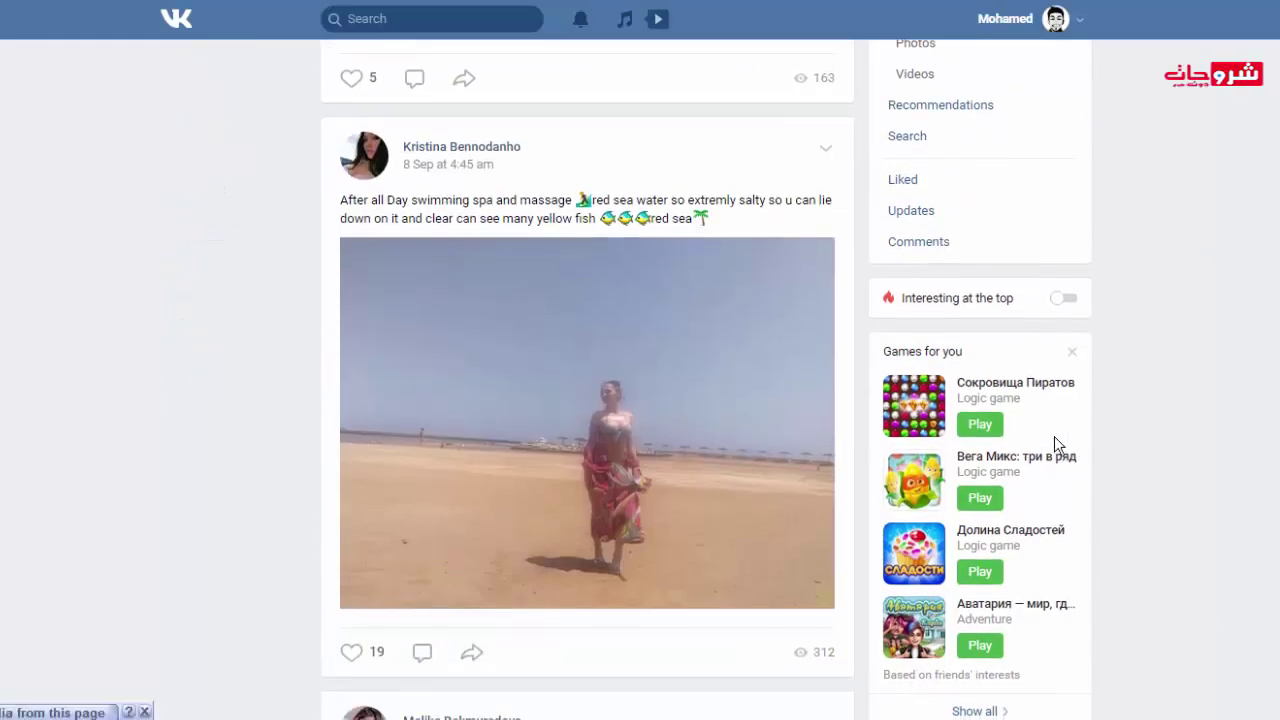
scroll(986, 240, down, 8)
scroll(613, 150, up, 10)
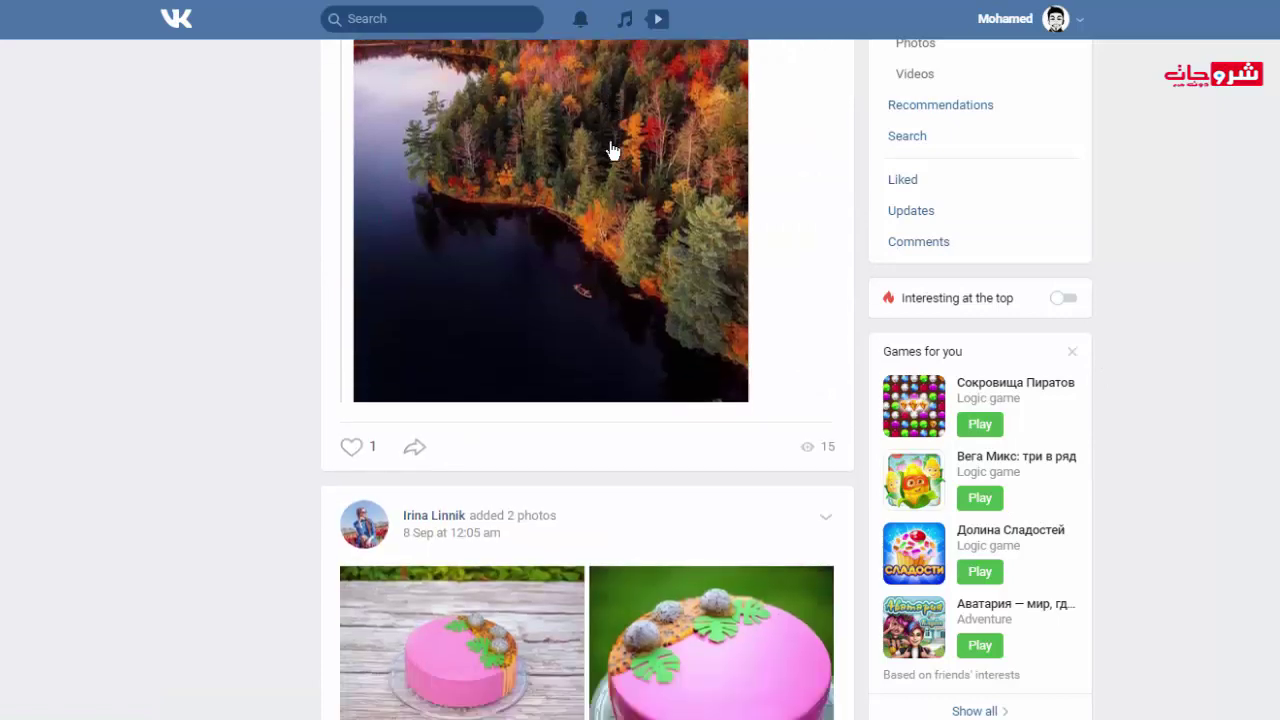
scroll(930, 125, down, 4)
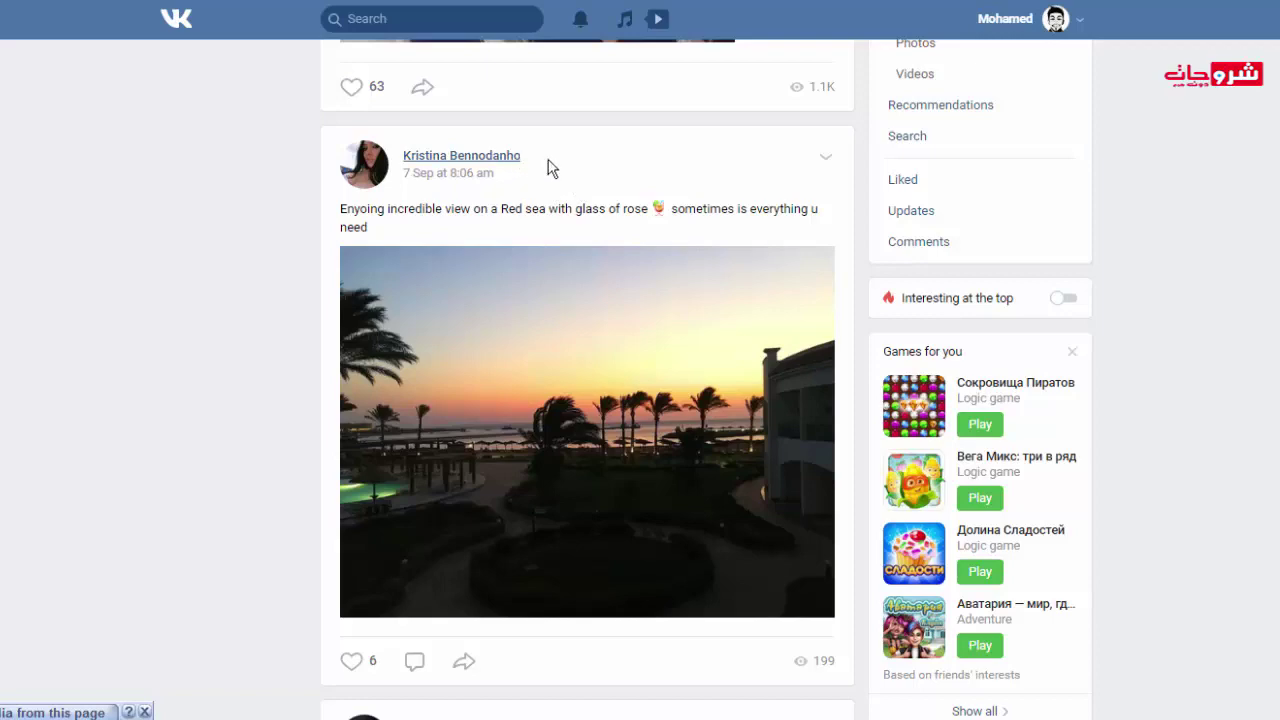
scroll(1269, 231, down, 15)
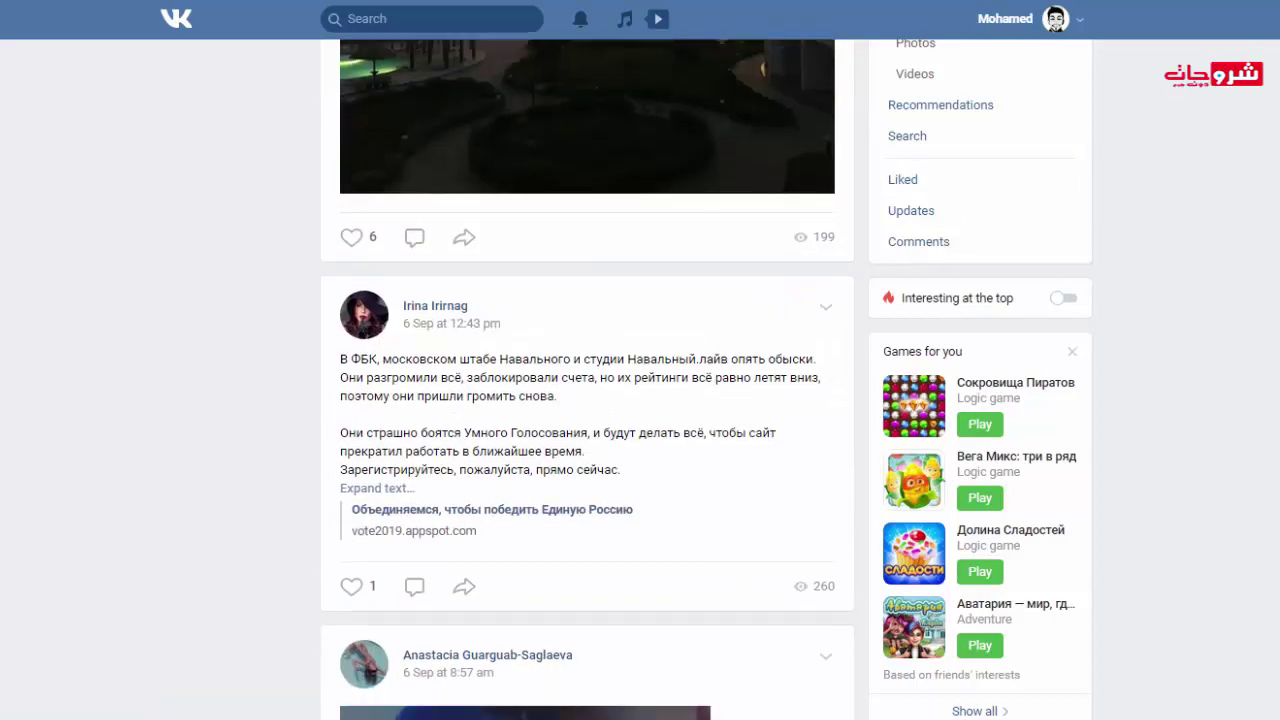
scroll(587, 379, down, 15)
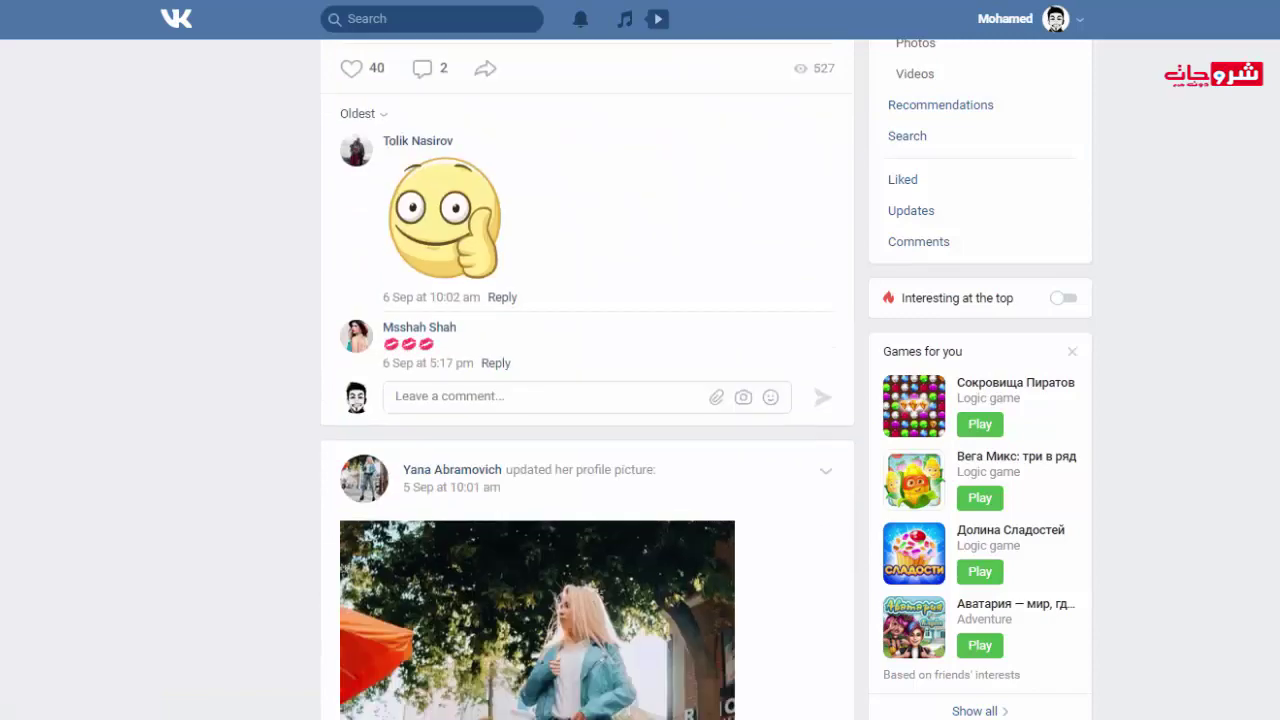
scroll(1270, 300, down, 7)
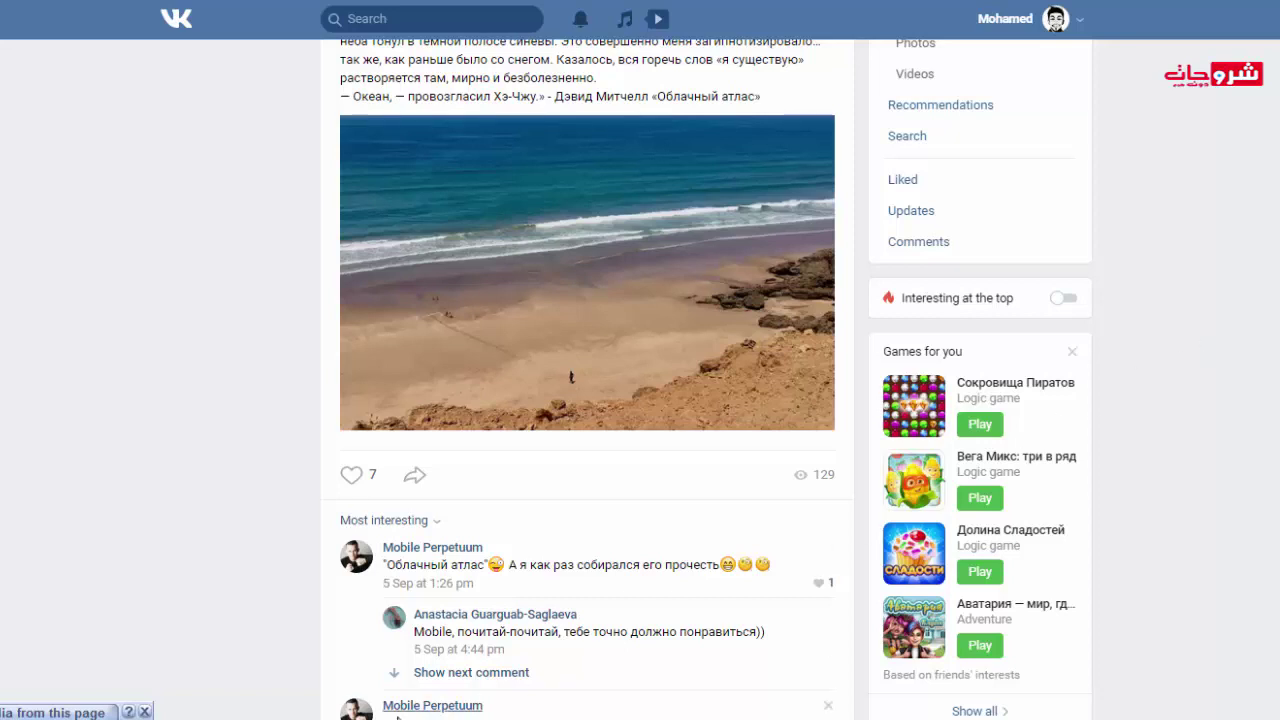
key(F9)
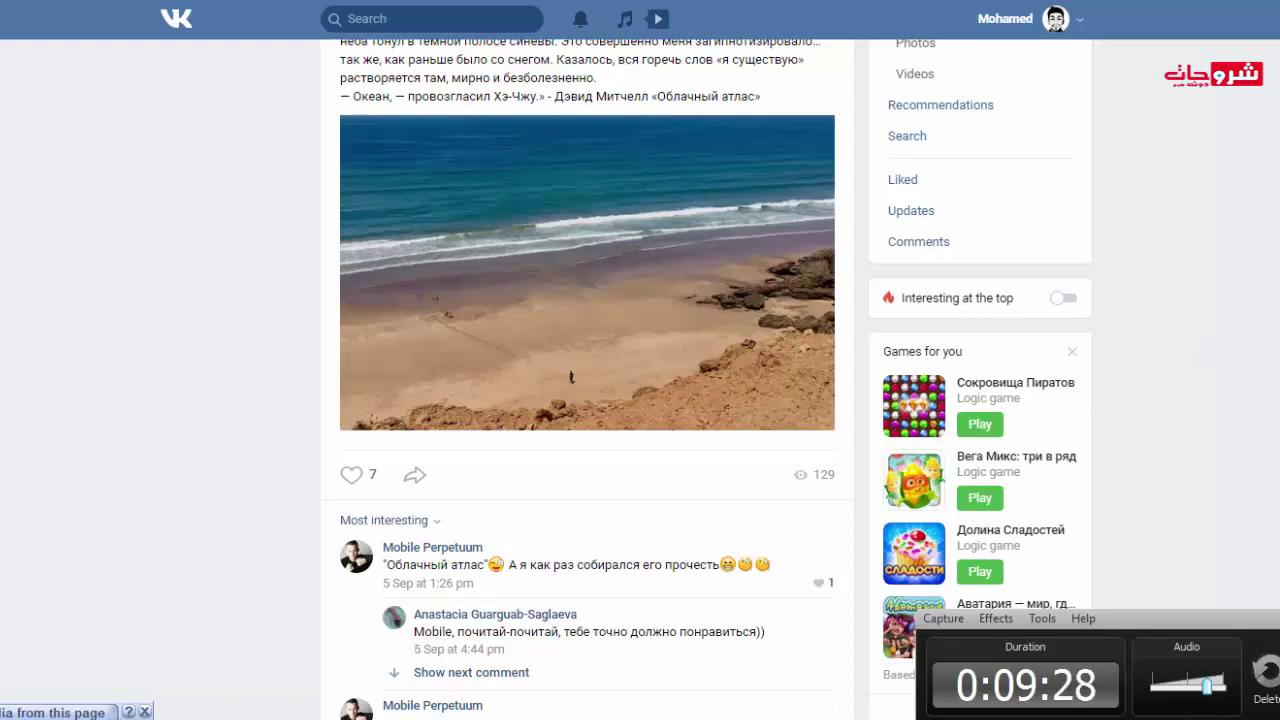